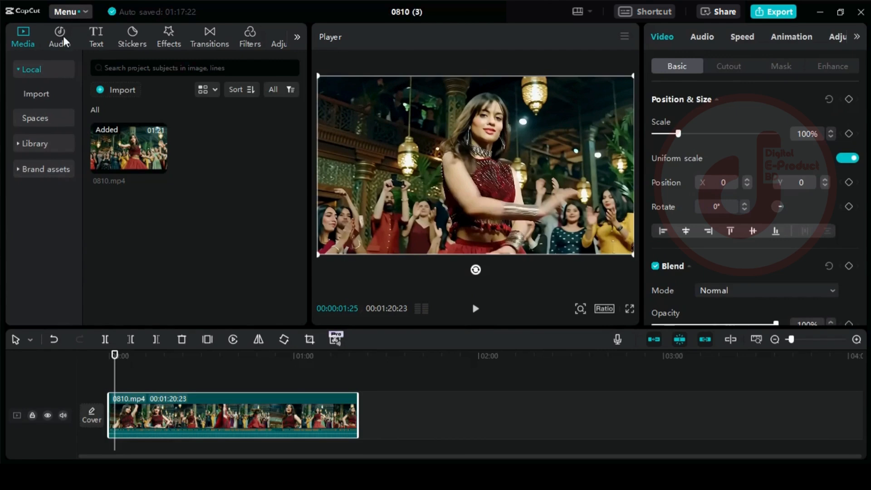
- Search the music library for "hit hindi song" and add the one-minute "Hit Song" track from the top of the results to the timeline
left_click(59, 37)
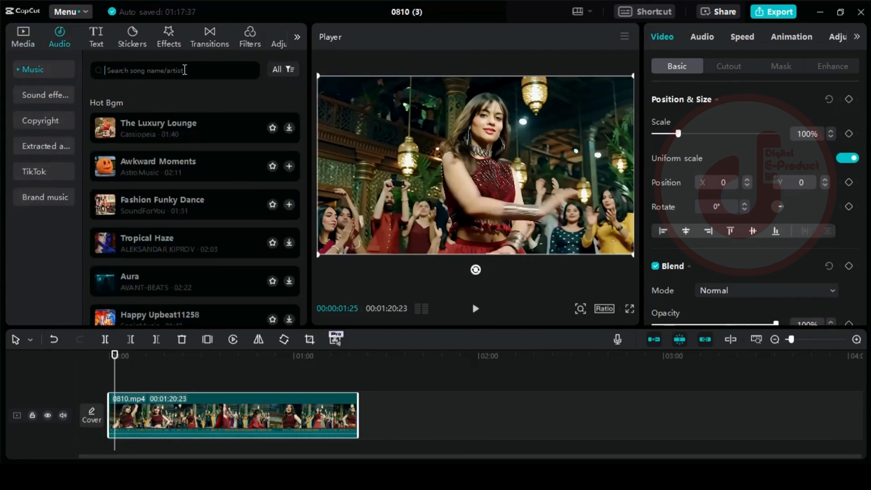
type("hit hindi song")
key("Return")
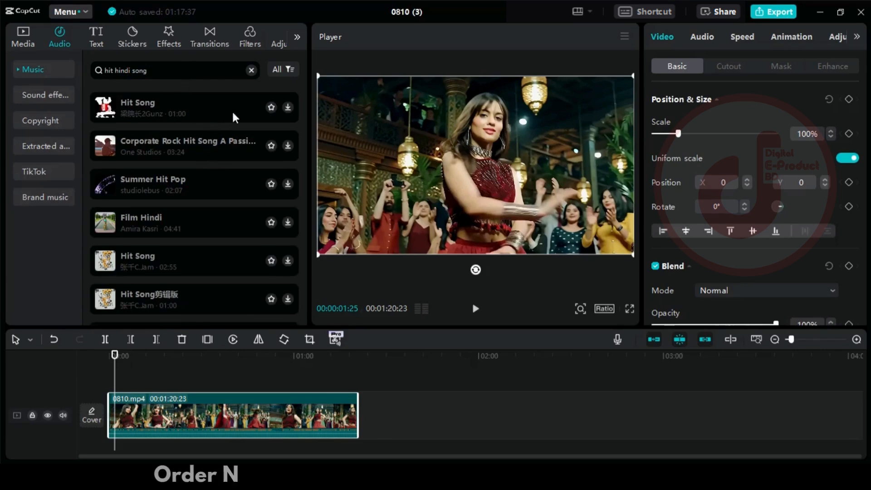
left_click(233, 117)
left_click(288, 107)
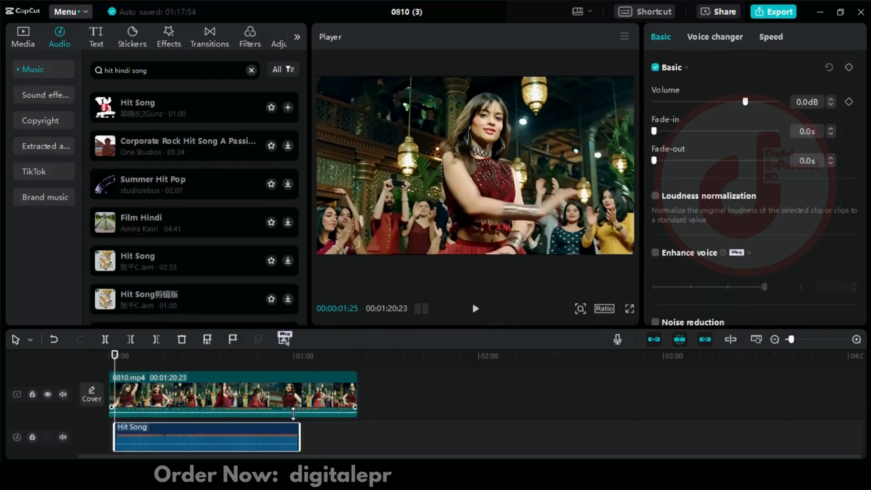
- Extract the audio from the 0810.mp4 clip and delete the extracted 0810 audio track
right_click(295, 395)
left_click(313, 360)
right_click(286, 431)
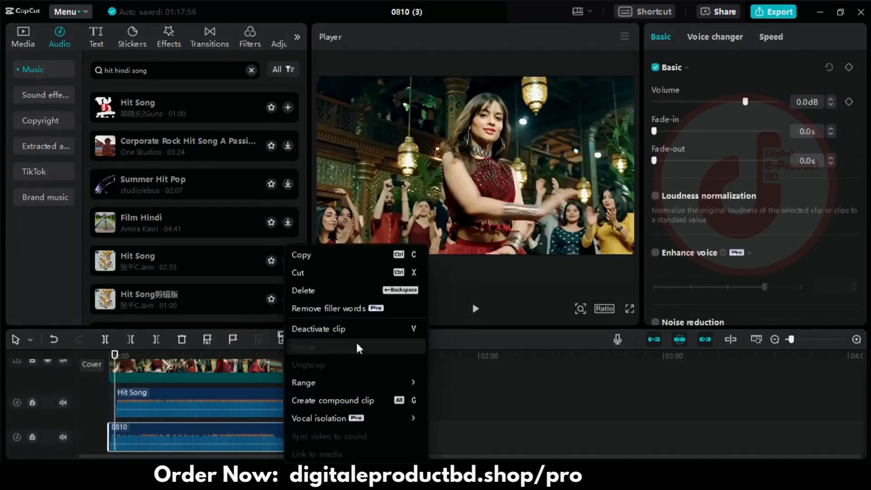
left_click(308, 291)
- Align the Hit Song clip with the timeline start and cut off the video after 00:01:00:00, where the music ends
mouse_move(115, 355)
left_mouse_down()
mouse_move(235, 363)
mouse_move(118, 363)
left_mouse_up()
left_click_drag(162, 399, 156, 400)
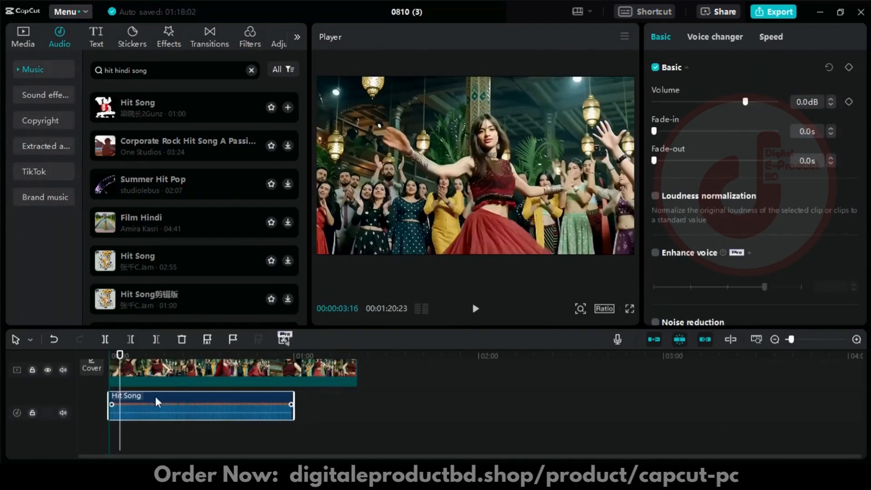
left_click_drag(118, 356, 294, 372)
left_click(106, 341)
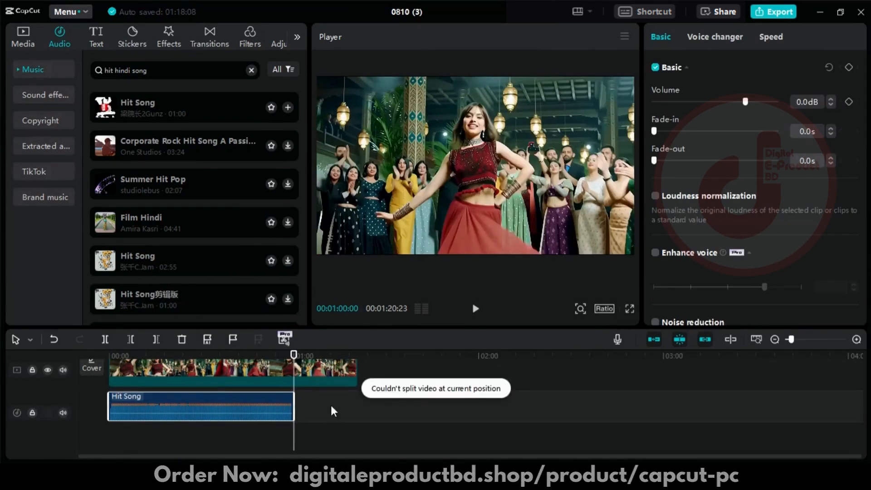
left_click(343, 369)
key("Delete")
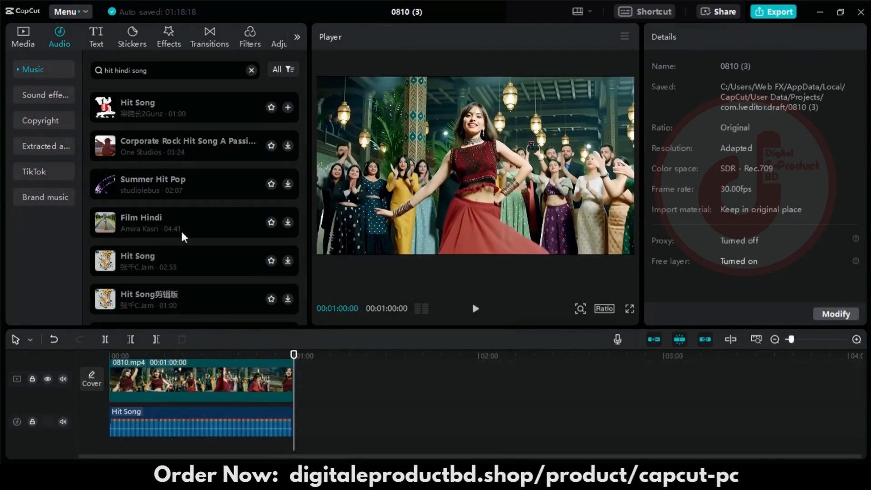
- Add the first trending text effect, black with a white outline, and stretch its clip across the whole video
left_click(95, 36)
left_click(50, 143)
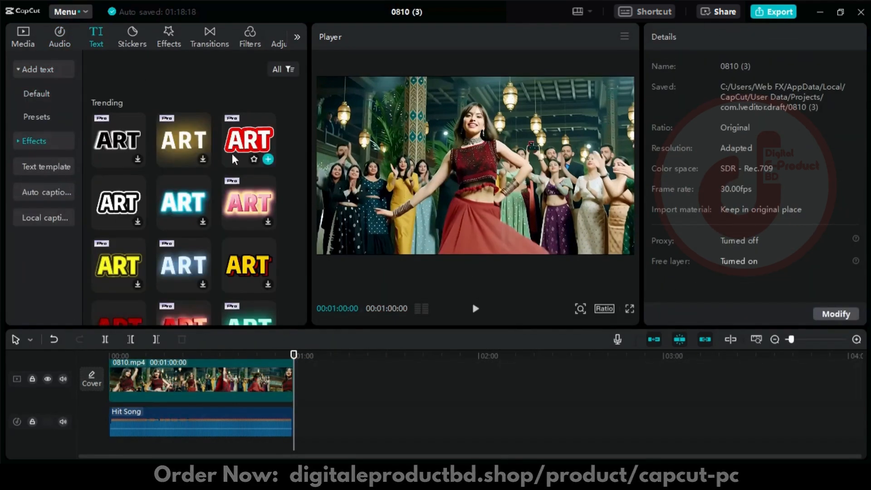
left_click(136, 145)
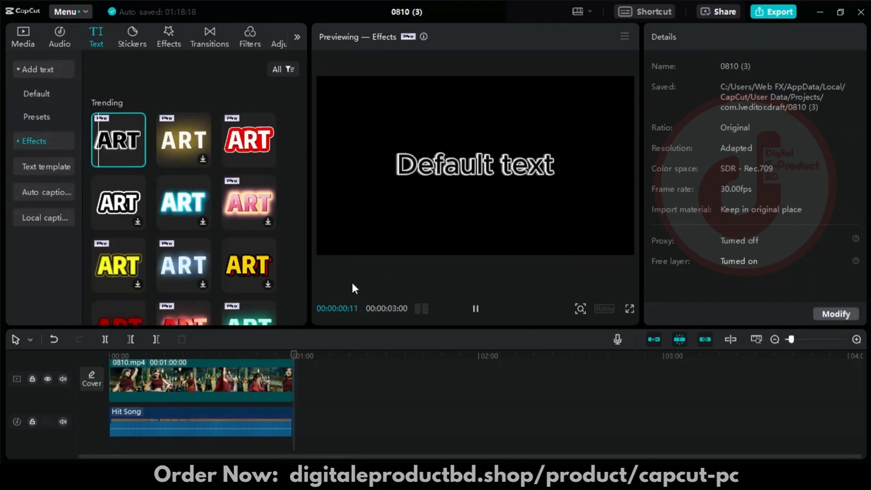
left_click(138, 159)
left_click(299, 366)
mouse_move(295, 364)
left_mouse_down()
mouse_move(109, 364)
mouse_move(289, 364)
left_mouse_up()
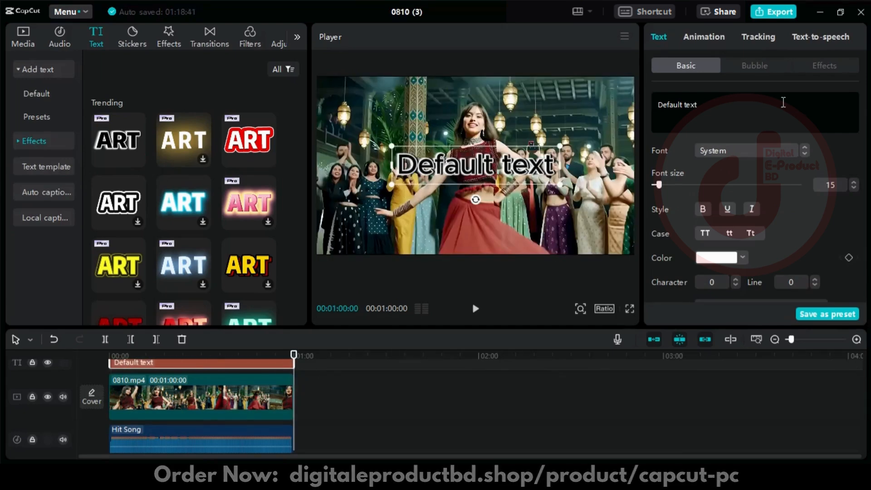
- Change the text to "Ai Girl Dance" and move it, reduced in size, to the lower-right corner of the frame
triple_click(766, 105)
type("A")
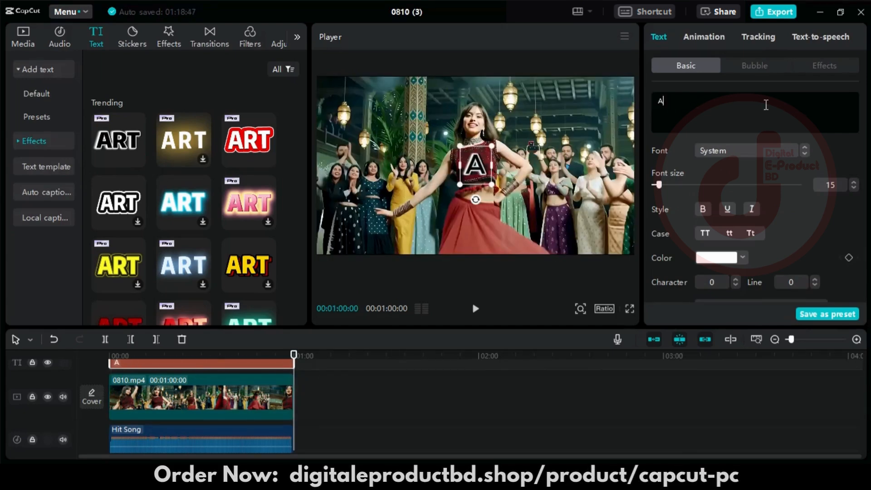
type("i Girl Dance")
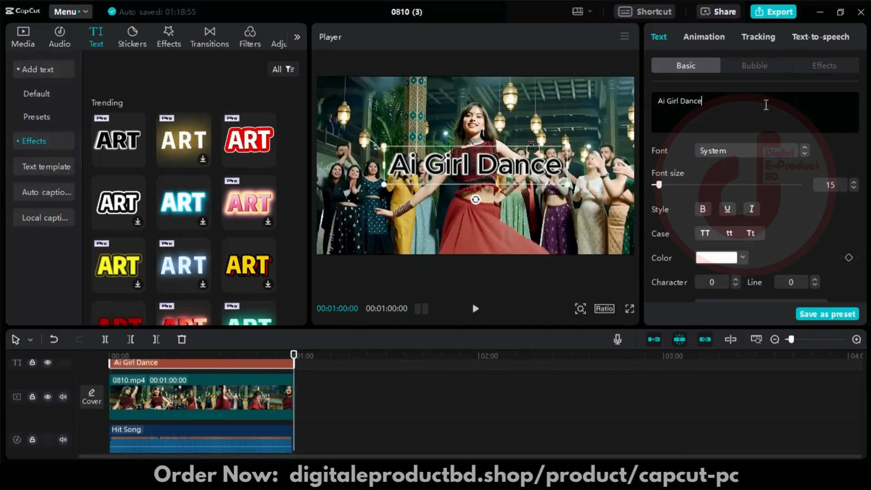
left_click_drag(465, 166, 571, 238)
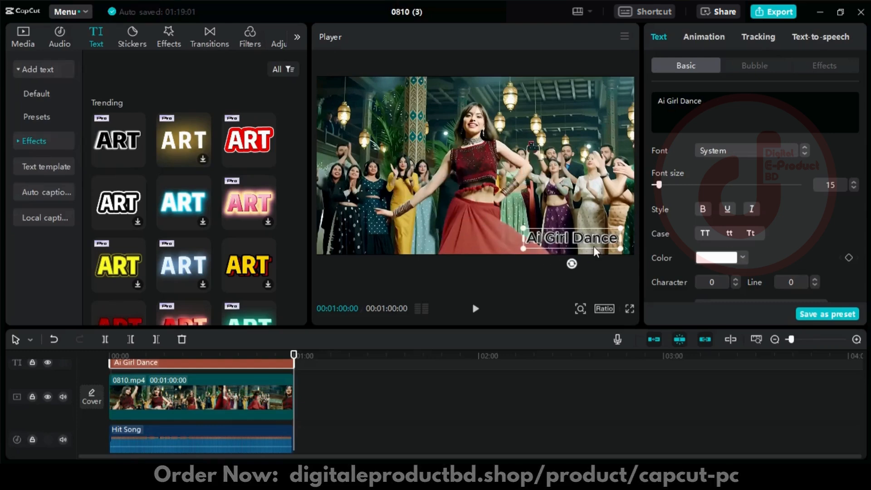
- Set the text's color to orange, EA9A09
left_click(743, 257)
left_click(735, 290)
left_click(705, 367)
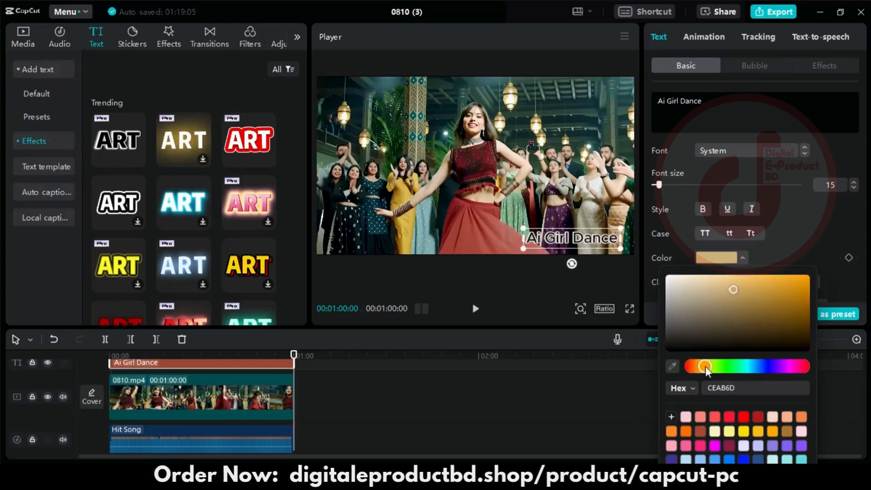
left_click(804, 281)
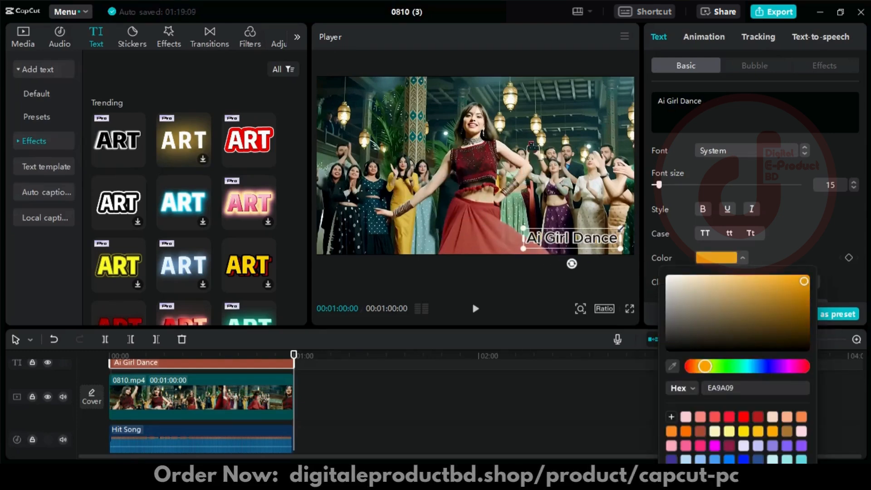
left_click(496, 56)
left_click(132, 37)
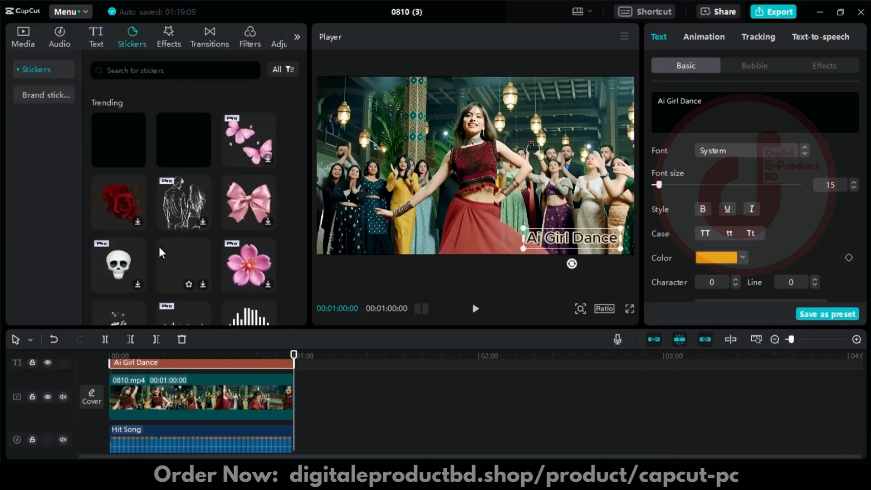
left_click(119, 136)
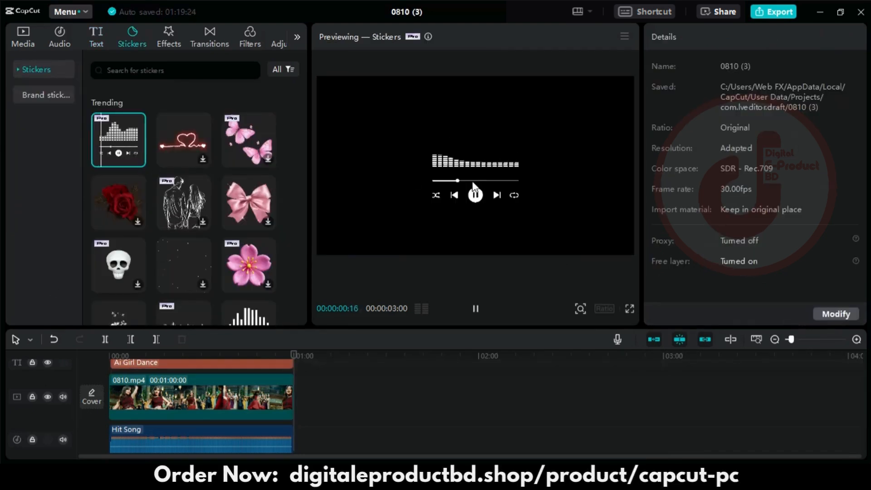
left_click(53, 339)
- Add the thin white sound-wave sticker and place it low in the frame at about X -522, Y -810
scroll(167, 220, "down", 4)
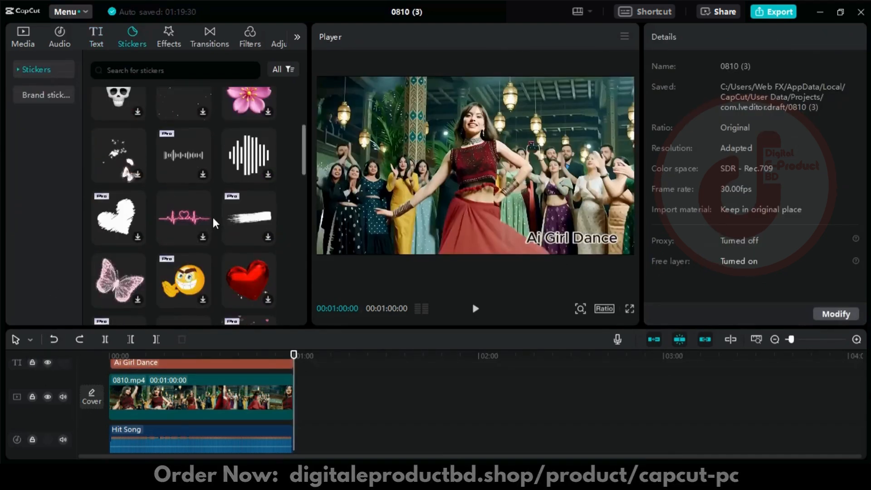
scroll(168, 220, "up", 1)
left_click(203, 174)
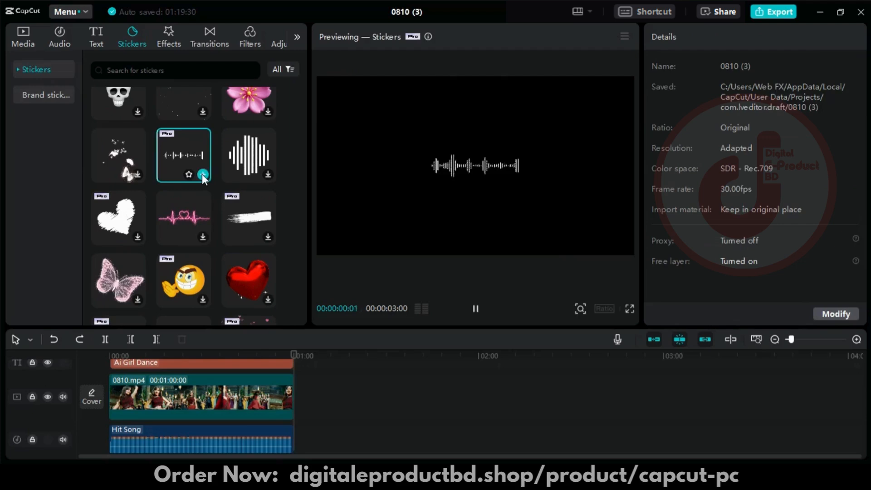
left_click(203, 174)
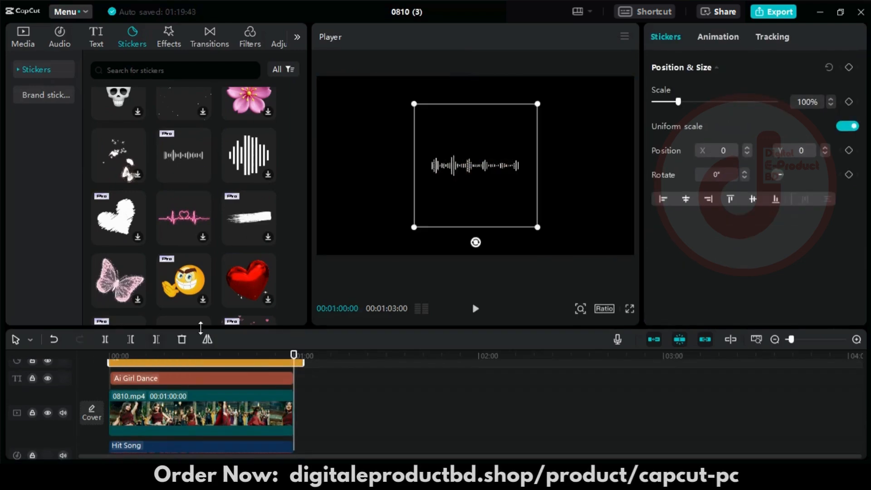
left_click_drag(435, 223, 439, 235)
left_click(230, 356)
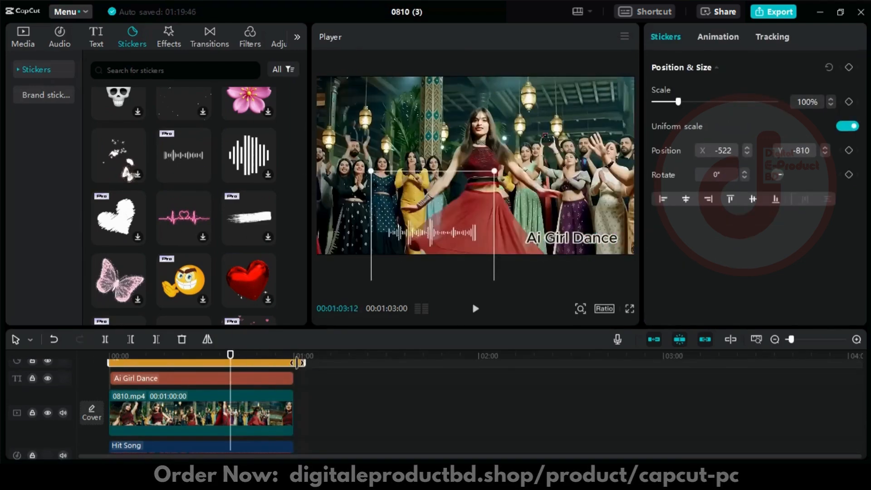
- Trim the sound-wave sticker to end with the video and play the opening from the start
left_click_drag(228, 357, 108, 358)
left_click(476, 310)
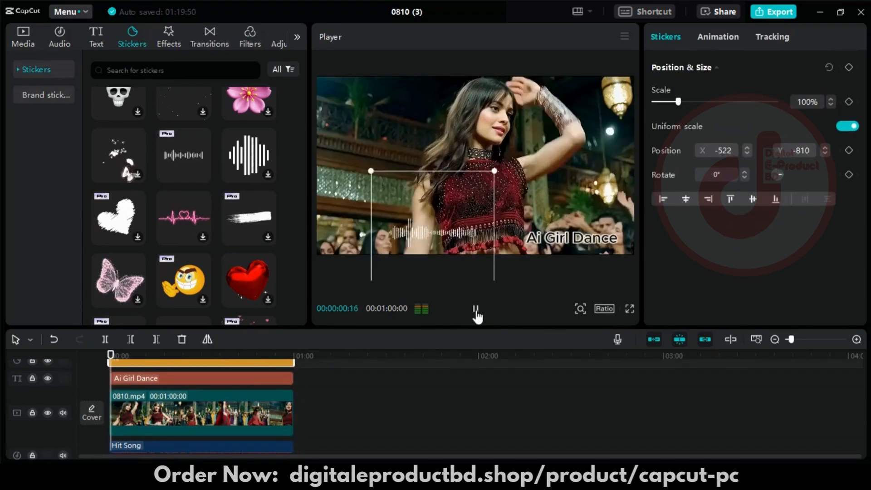
left_click(475, 313)
- Add the AD Lens video effect, extend it to the end of the video, and play back the result
left_click(169, 35)
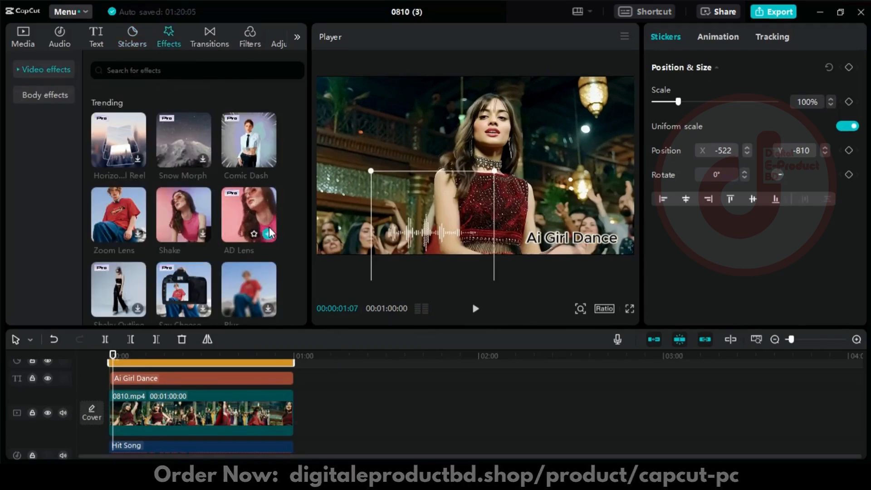
left_click(269, 234)
left_click(475, 308)
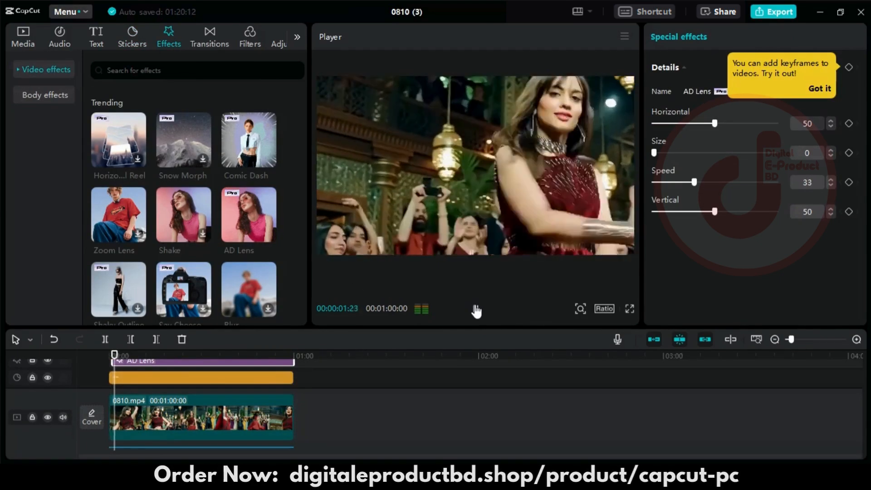
left_click(475, 310)
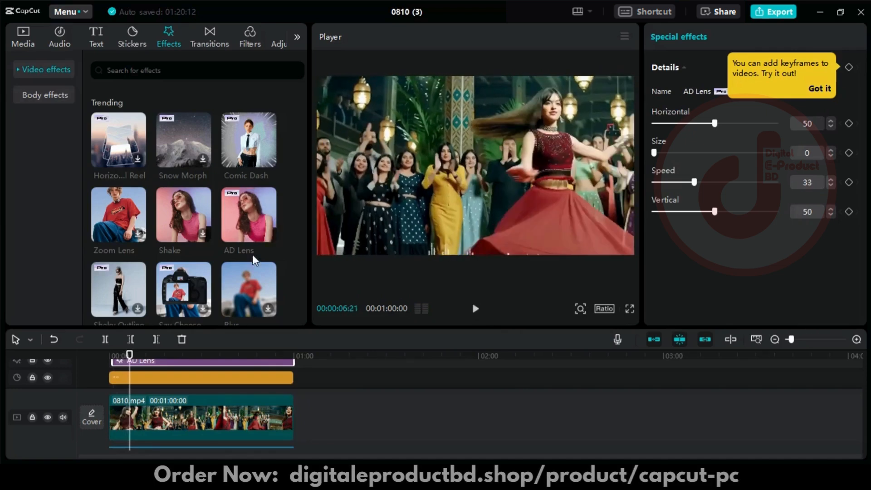
- Add the Say Cheese video effect and move its clip to the very start of the timeline
scroll(182, 204, "down", 2)
left_click(184, 231)
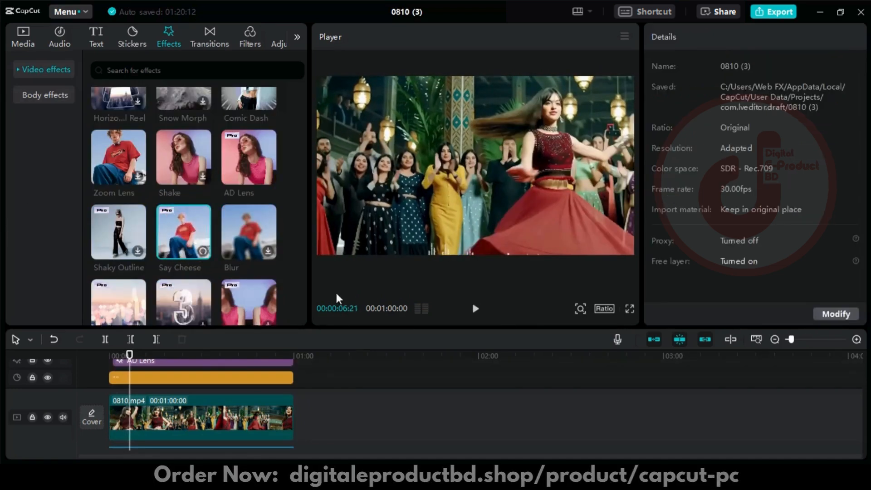
left_click_drag(301, 350, 304, 385)
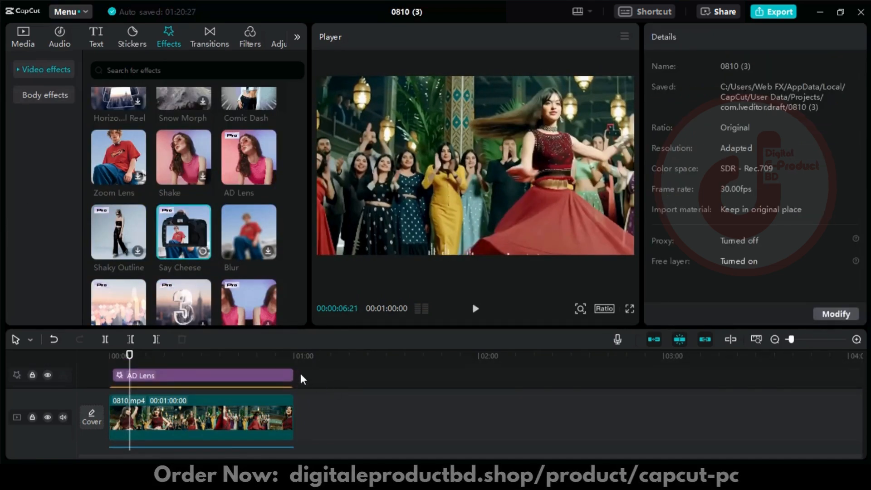
left_click(203, 251)
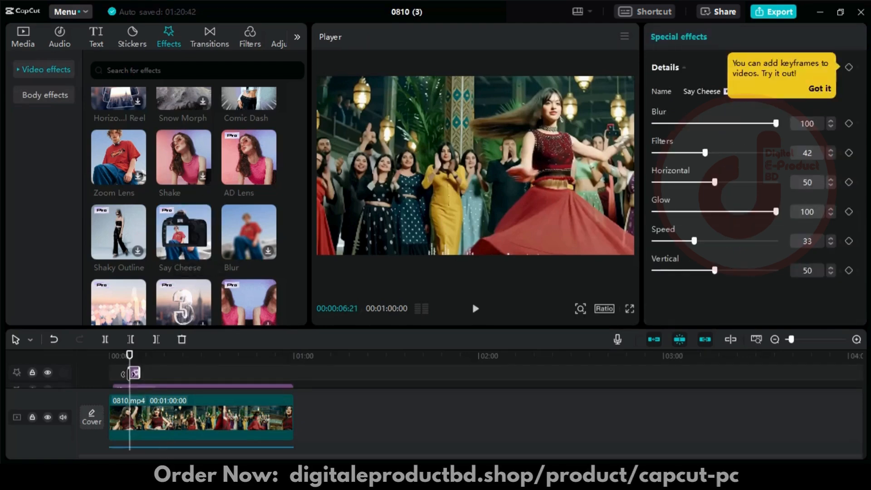
left_click_drag(130, 372, 109, 373)
- Enlarge the timeline area and play the opening with the Say Cheese effect from the start
left_click(109, 356)
left_click_drag(471, 328, 471, 267)
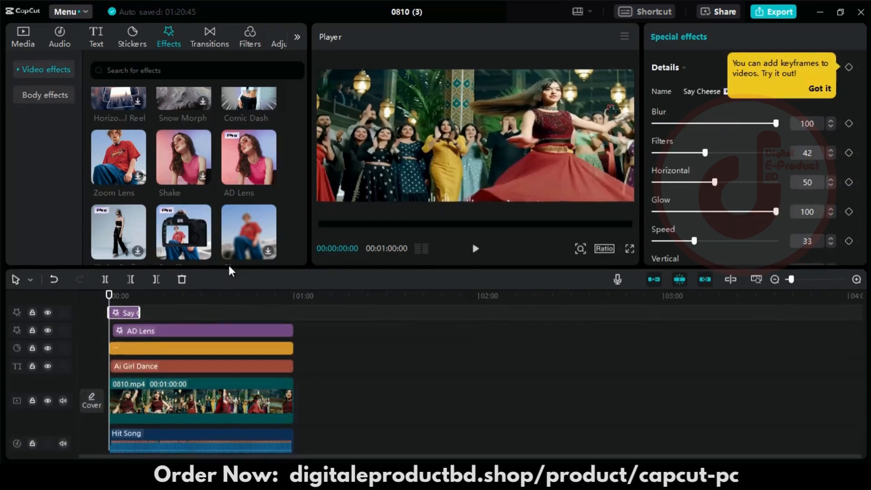
left_click(475, 248)
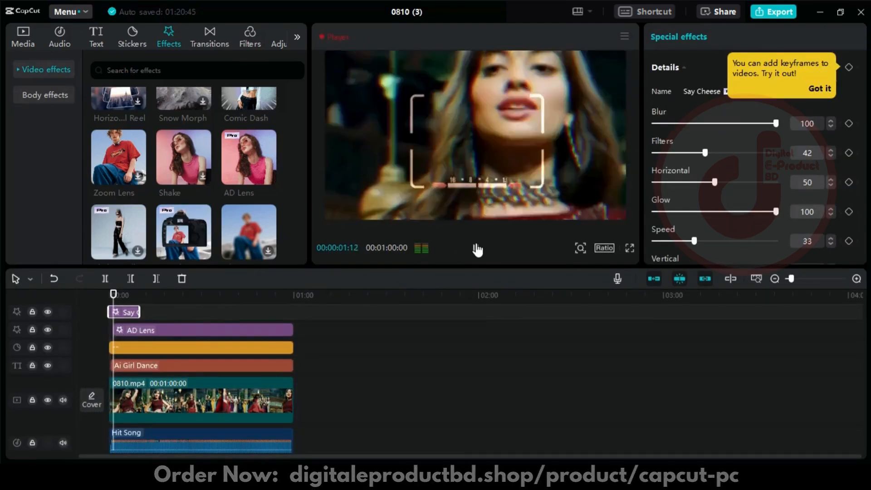
left_click(475, 248)
scroll(232, 171, "down", 5)
scroll(232, 172, "up", 2)
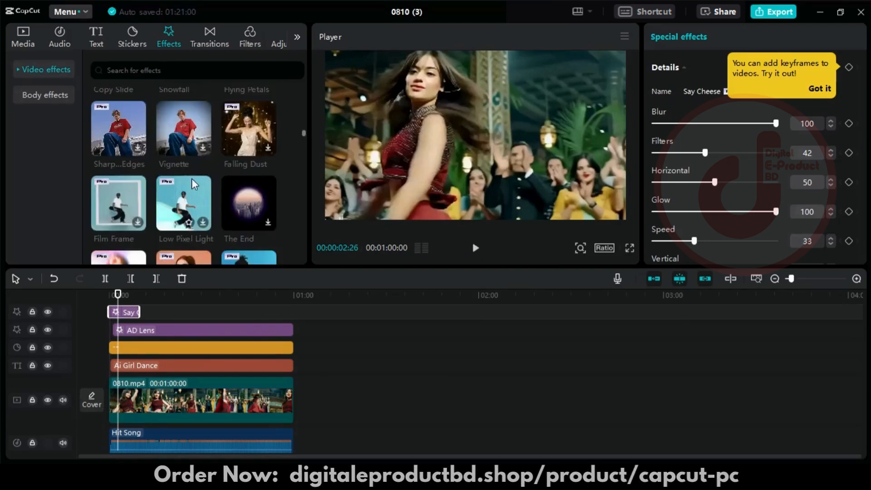
- Split the video clip at 00:00:16:24 to make a cut for a transition
left_click(210, 38)
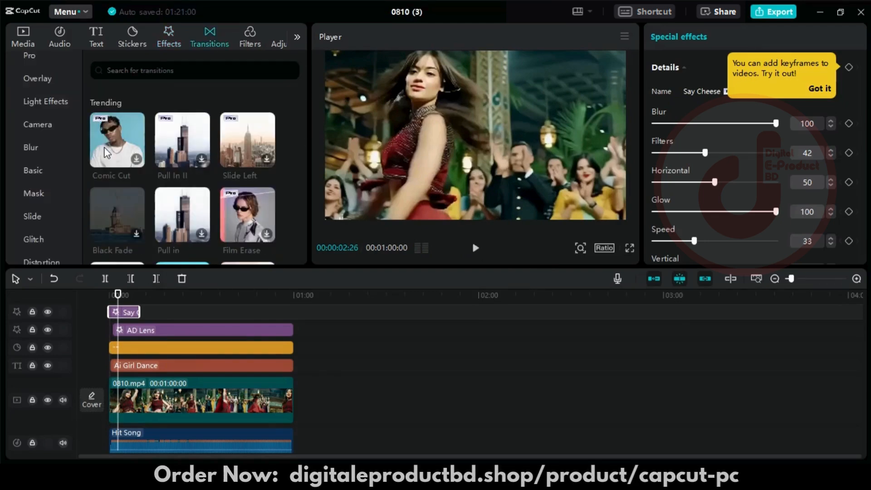
left_click_drag(119, 294, 161, 295)
left_click(184, 391)
left_click(105, 279)
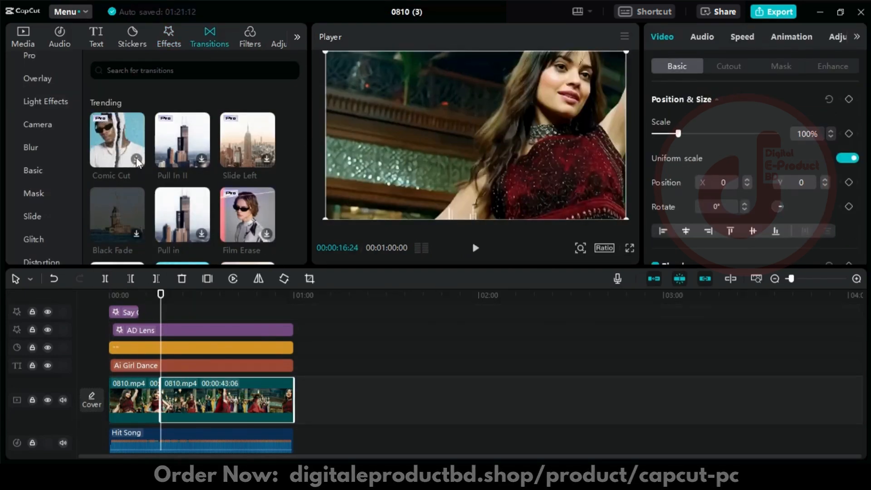
left_click(443, 342)
- Apply the Comic Cut transition at the cut between the two video clips and play it back
left_click(141, 154)
left_click_drag(151, 156, 161, 399)
left_click_drag(160, 309, 152, 314)
left_click(475, 248)
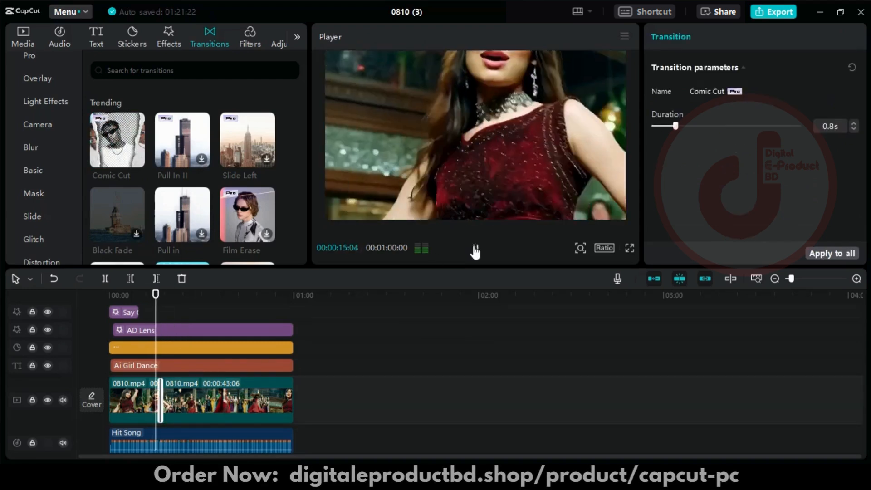
left_click(475, 248)
- Download the Peach Glow filter from the featured filters and try to pull it onto the timeline
left_click(250, 37)
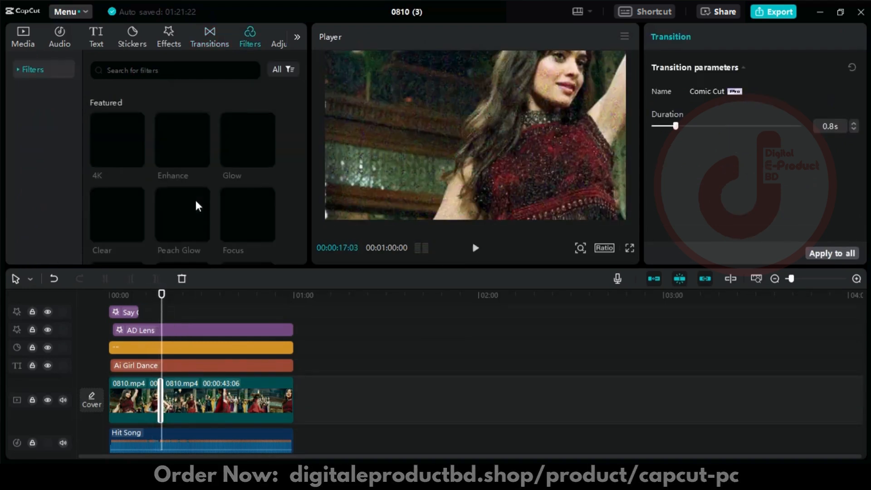
left_click(200, 234)
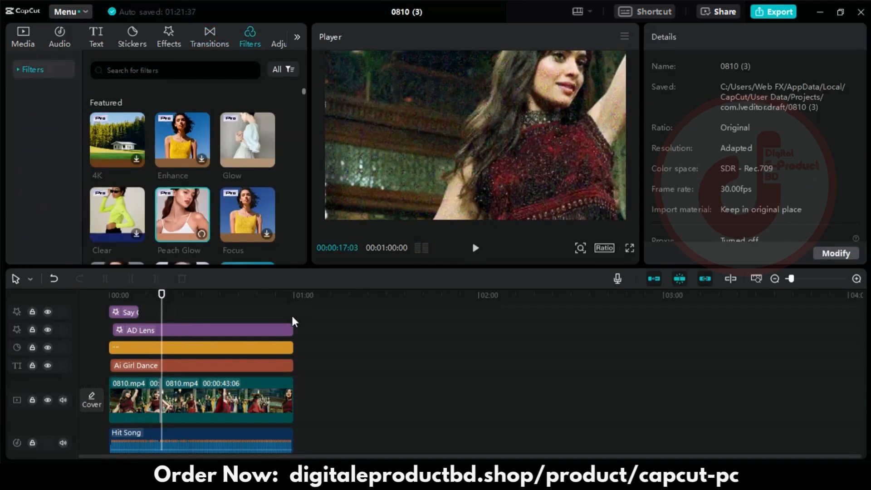
left_click_drag(161, 302, 140, 306)
left_click_drag(186, 217, 213, 271)
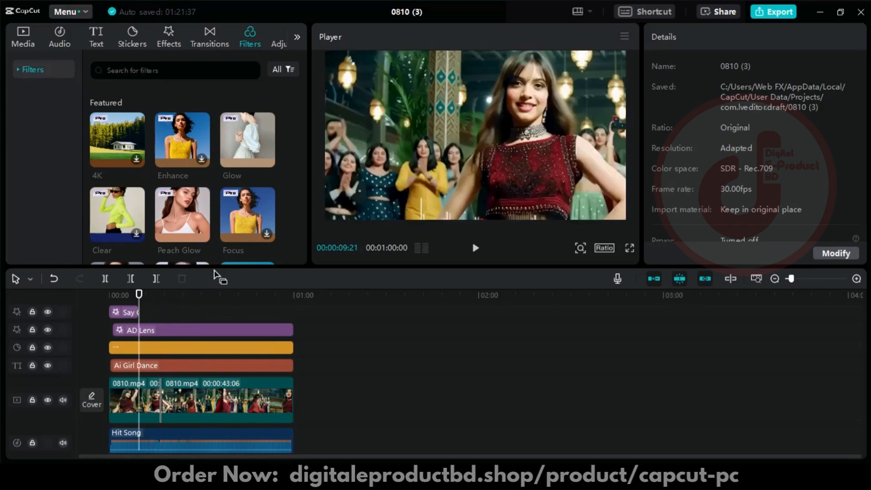
- Trim the end of the AD Lens effect clip so it finishes just after the Say Cheese clip
left_click_drag(139, 295, 188, 337)
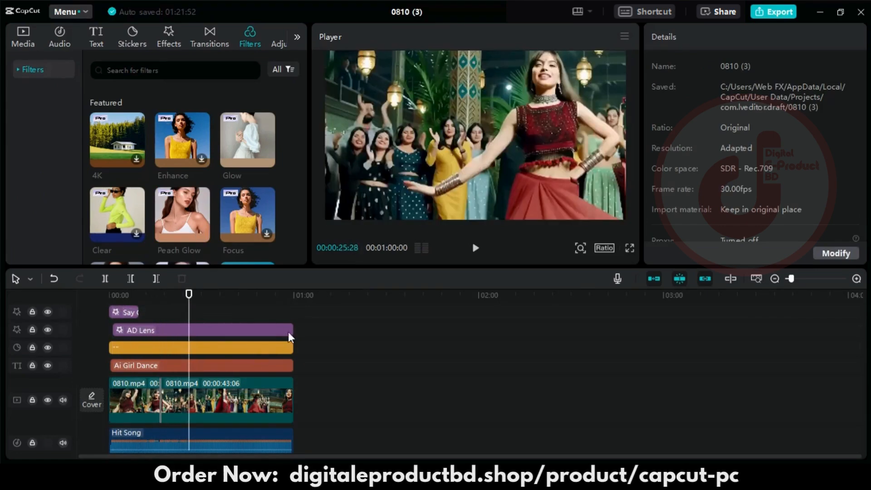
left_click_drag(290, 336, 191, 320)
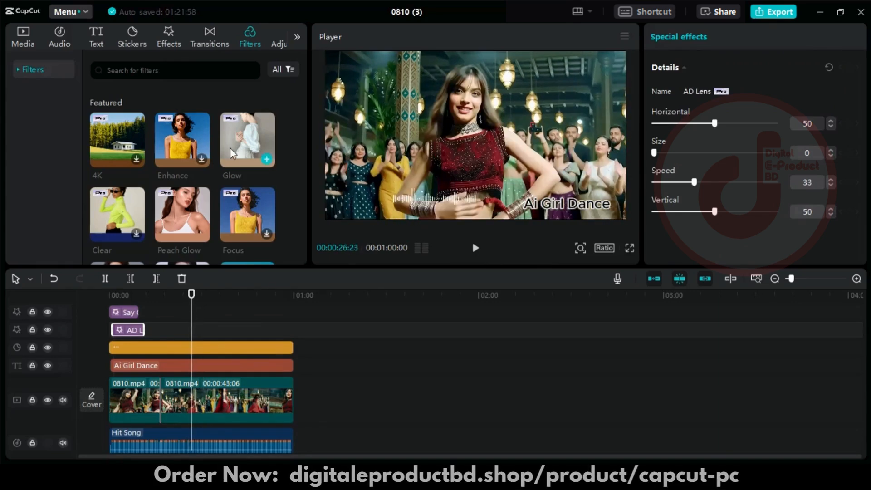
- Apply the Peach Glow filter directly to the second video clip and delete the separate filter clip above the effects
left_click(202, 235)
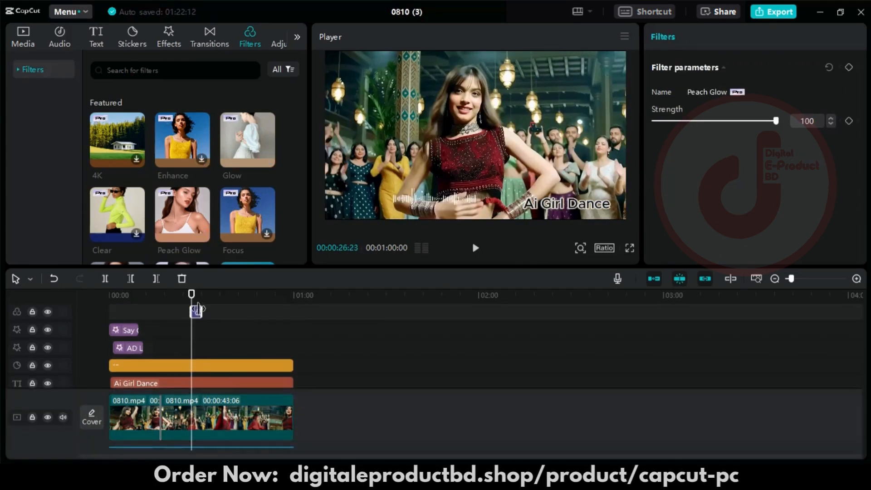
left_click_drag(210, 214, 198, 414)
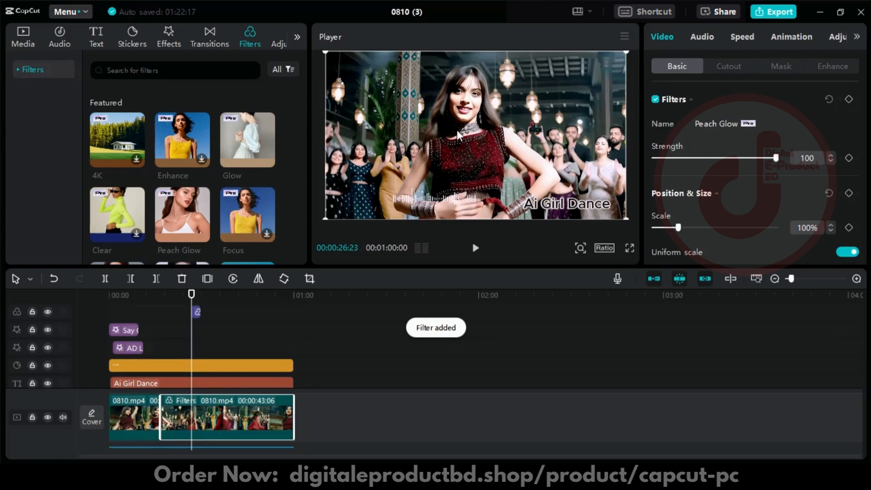
left_click(196, 311)
key("Delete")
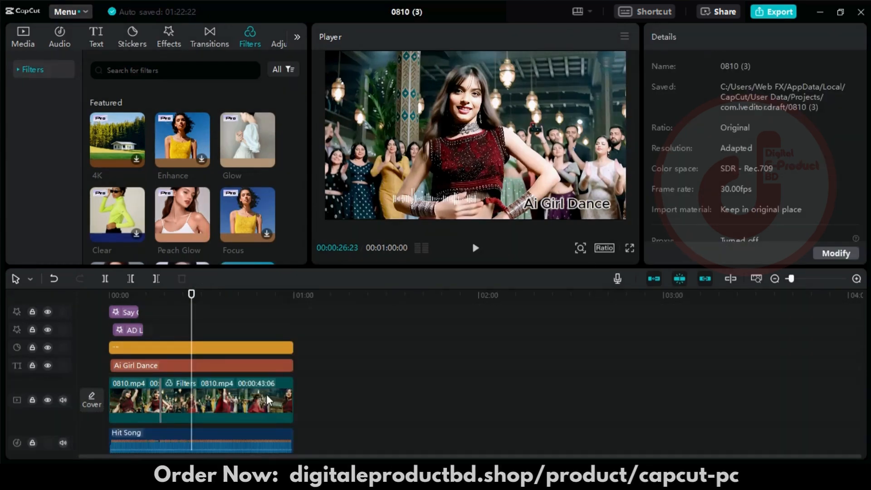
- Try the Brighten, Overlay and Screen blend modes on the second video clip
left_click(254, 401)
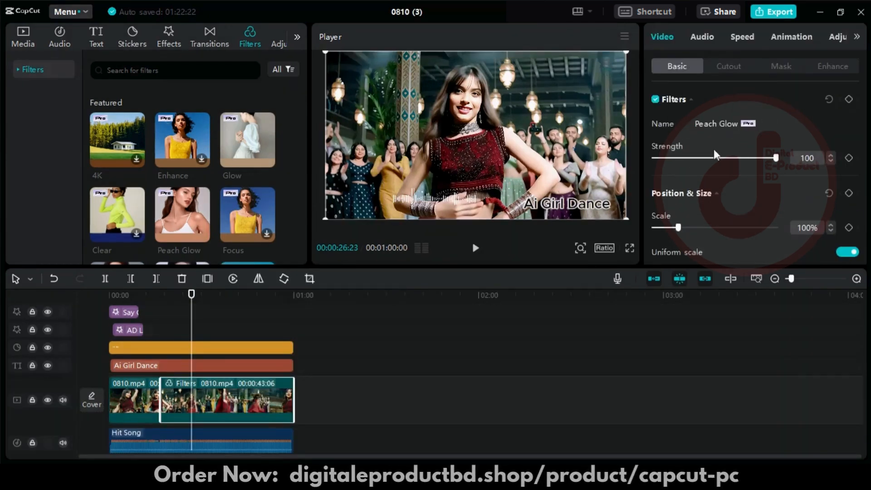
scroll(722, 150, "down", 2)
scroll(803, 185, "down", 5)
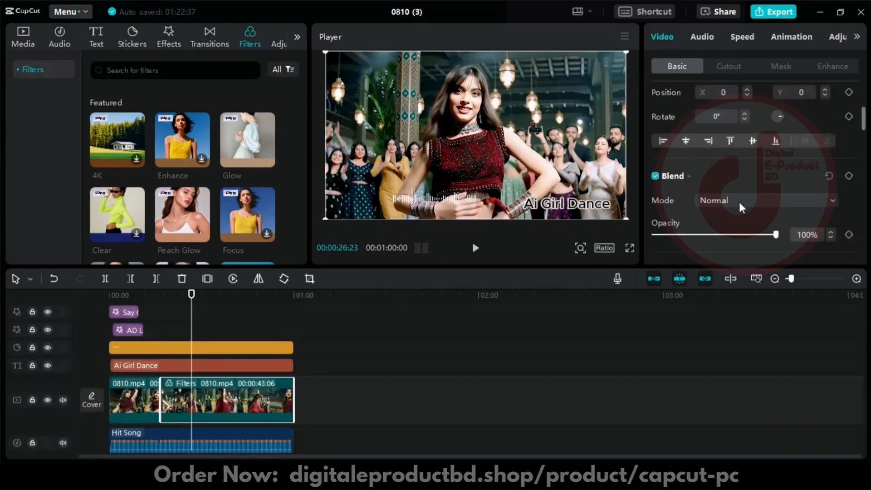
left_click(723, 205)
left_click(728, 240)
left_click(771, 205)
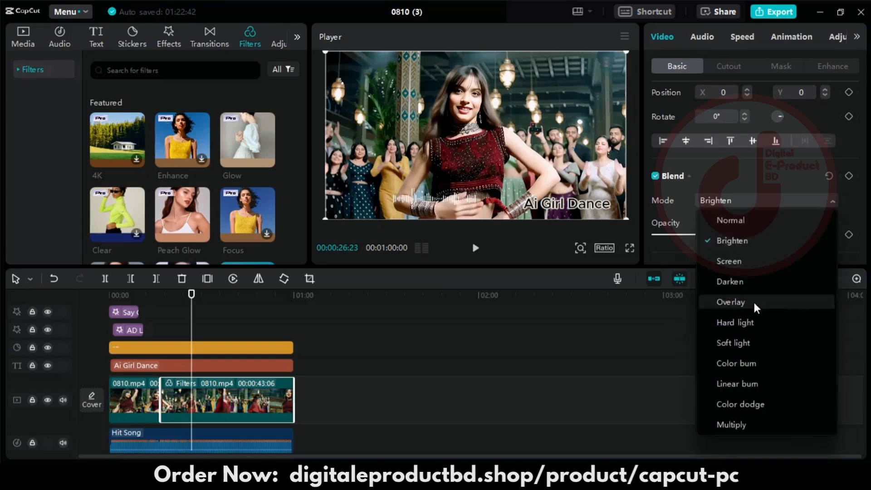
left_click(755, 301)
left_click(755, 204)
left_click(754, 204)
mouse_move(775, 236)
left_mouse_down()
mouse_move(652, 236)
mouse_move(785, 234)
left_mouse_up()
left_click(768, 206)
left_click(755, 262)
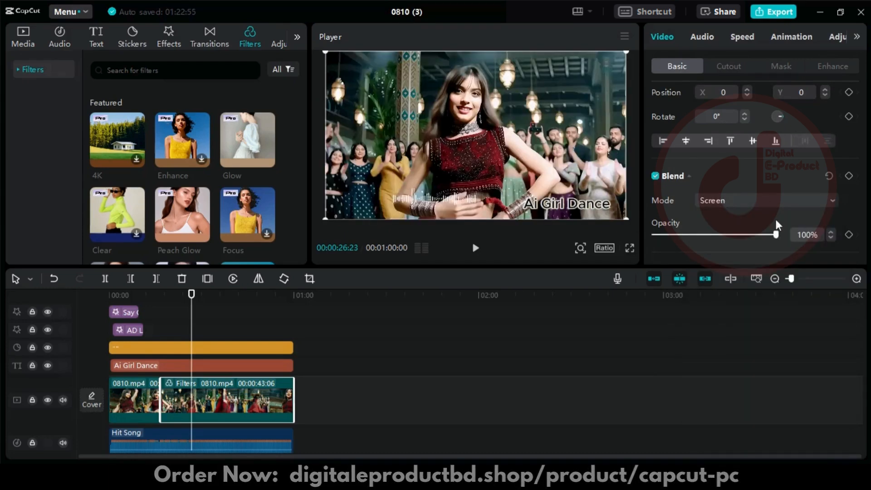
- Try the Darken, Hard light and a burn blend mode on the second video clip, and return it to Normal
left_click(774, 202)
left_click(761, 286)
left_click(735, 201)
left_click(735, 322)
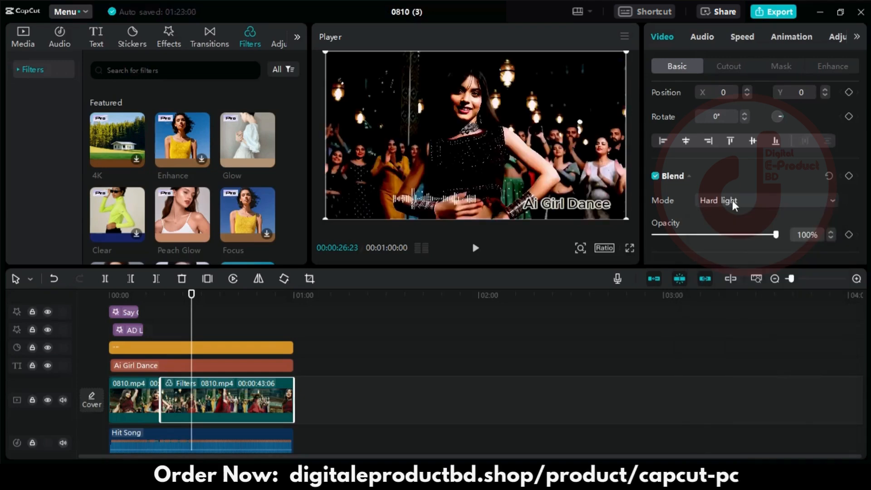
left_click(730, 202)
left_click(742, 373)
left_click(731, 202)
left_click(728, 221)
- Turn on Stabilize for the second video clip, keeping the Recommended level
scroll(728, 228, "down", 2)
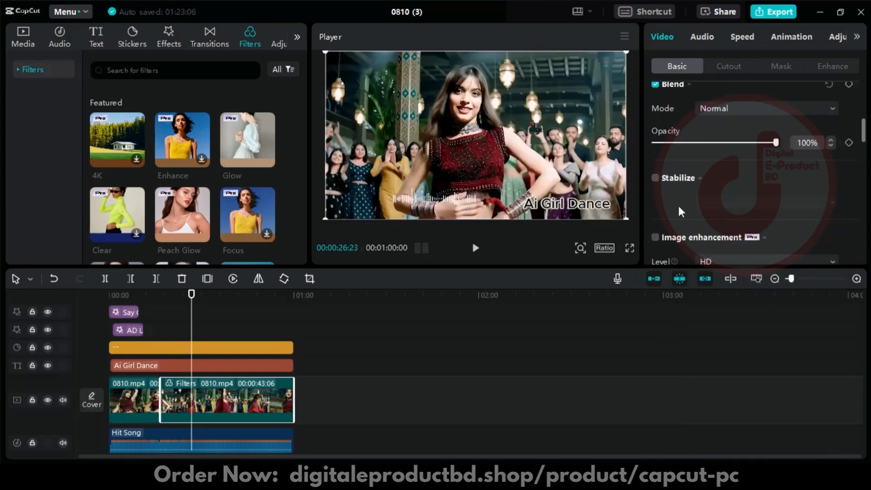
left_click(655, 178)
left_click(830, 203)
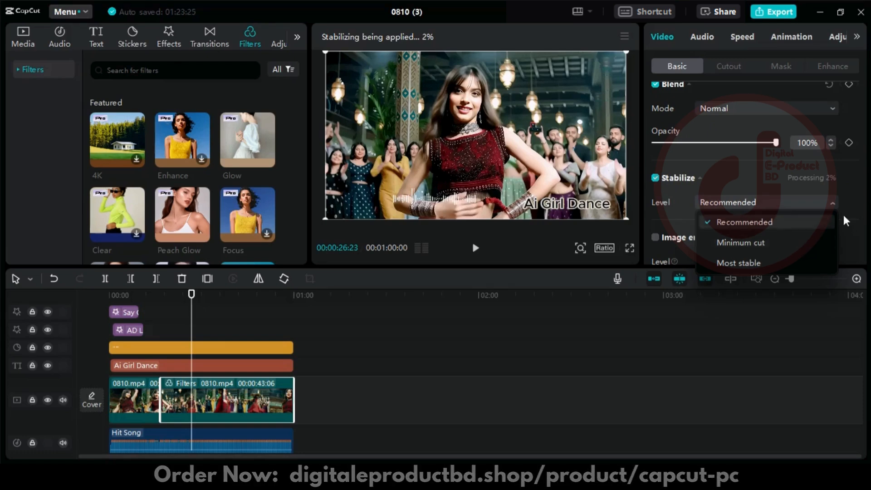
left_click(851, 184)
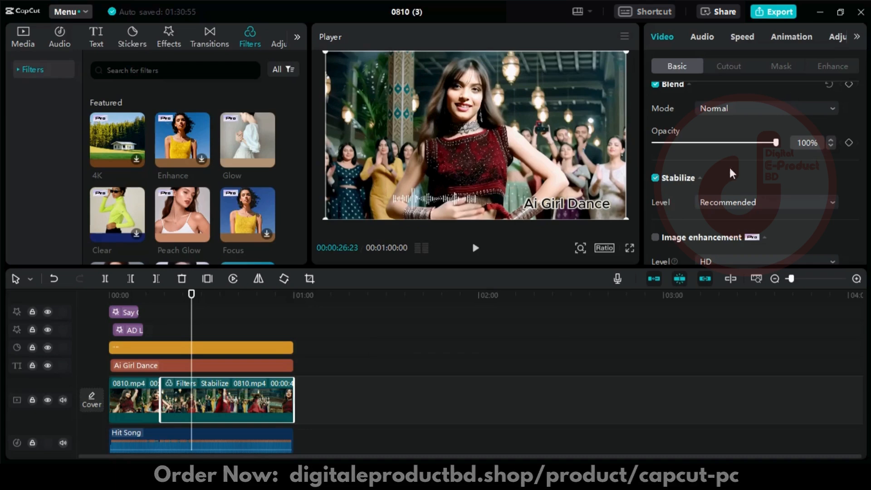
- Turn on Image enhancement for the second video clip at the HD level
scroll(739, 191, "down", 2)
left_click(745, 145)
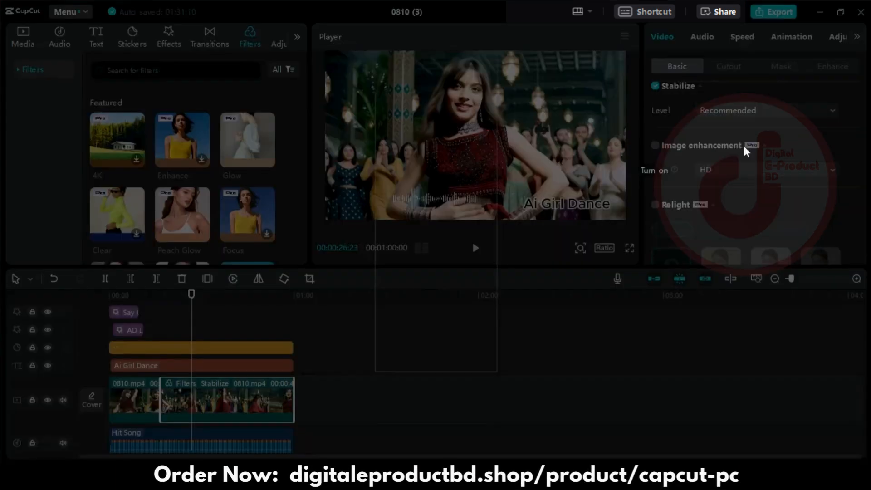
left_click(408, 356)
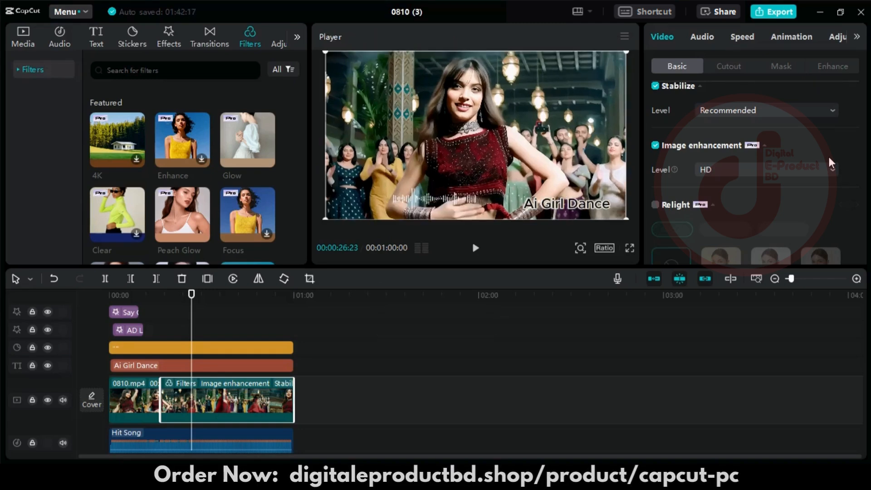
left_click(735, 166)
left_click(635, 209)
- Turn on Relight for the second video clip with the warm facial light preset and look through its light settings
scroll(745, 211, "down", 3)
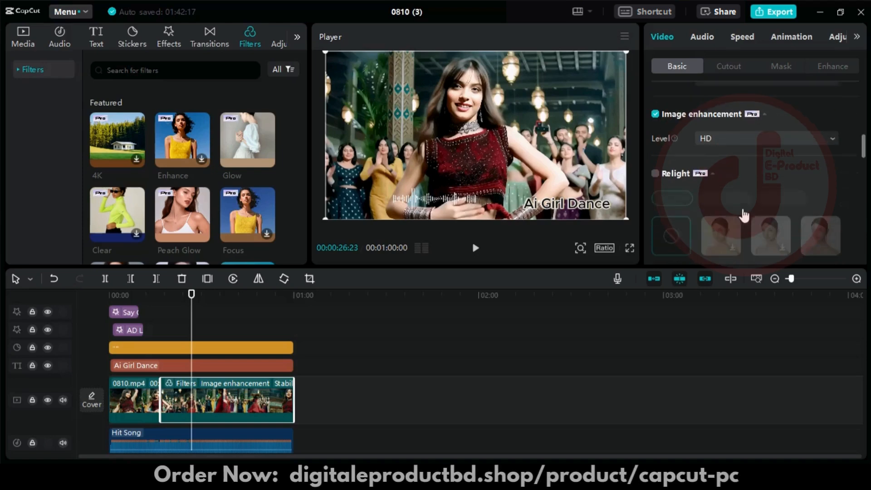
left_click(655, 158)
left_click(730, 229)
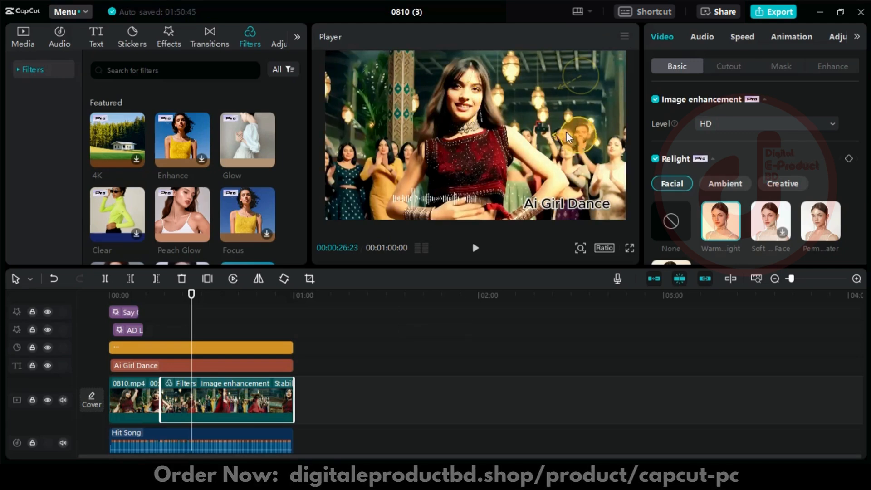
scroll(744, 181, "down", 5)
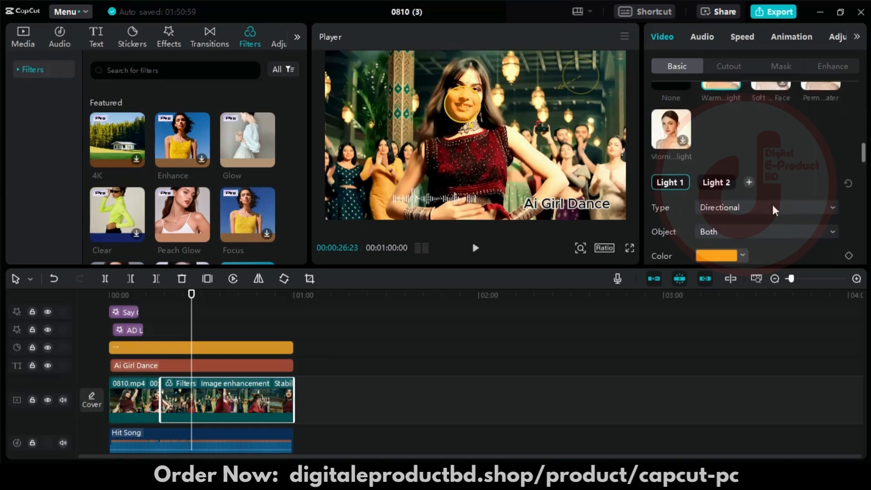
scroll(735, 135, "up", 1)
scroll(773, 188, "down", 10)
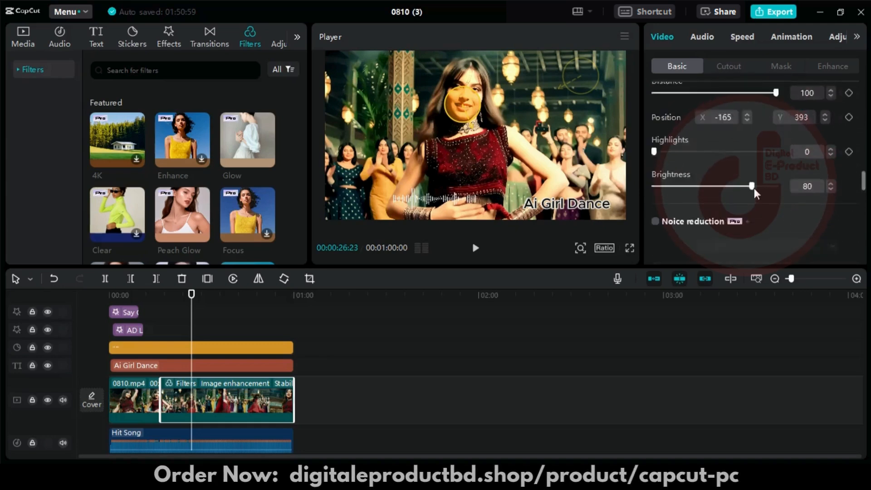
- Turn on Strong noise reduction and video flicker removal in Flashlight mode at the Recommended level for the second clip
left_click(656, 139)
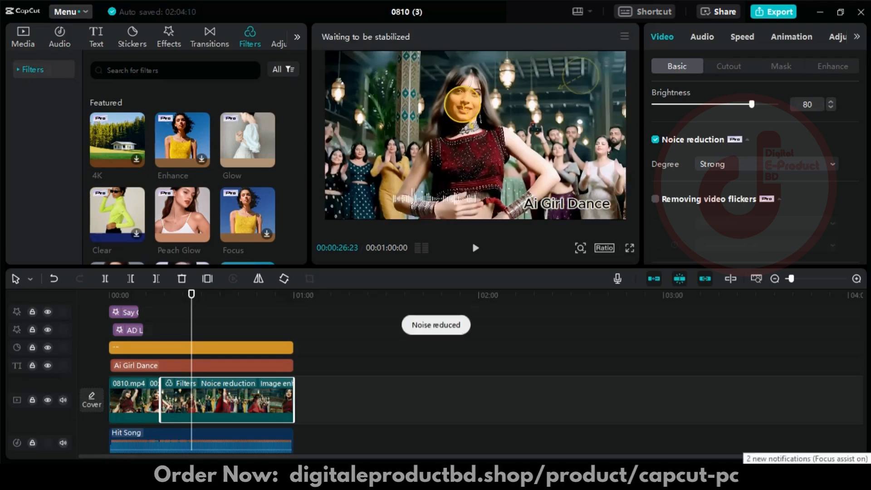
scroll(755, 145, "down", 1)
left_click(656, 153)
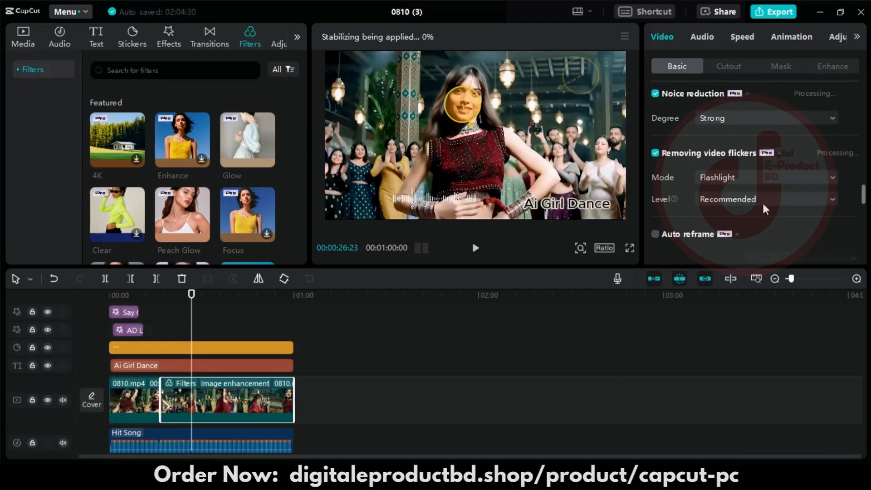
left_click(802, 181)
left_click(789, 197)
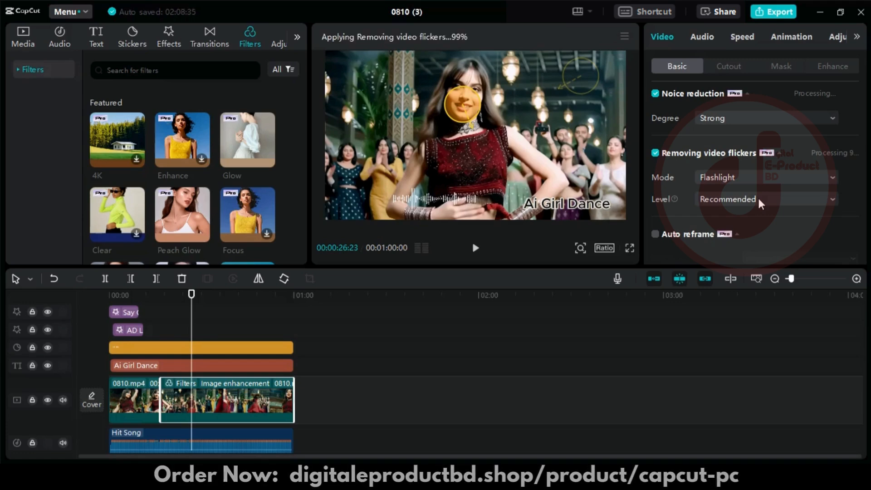
scroll(689, 221, "down", 1)
left_click(749, 188)
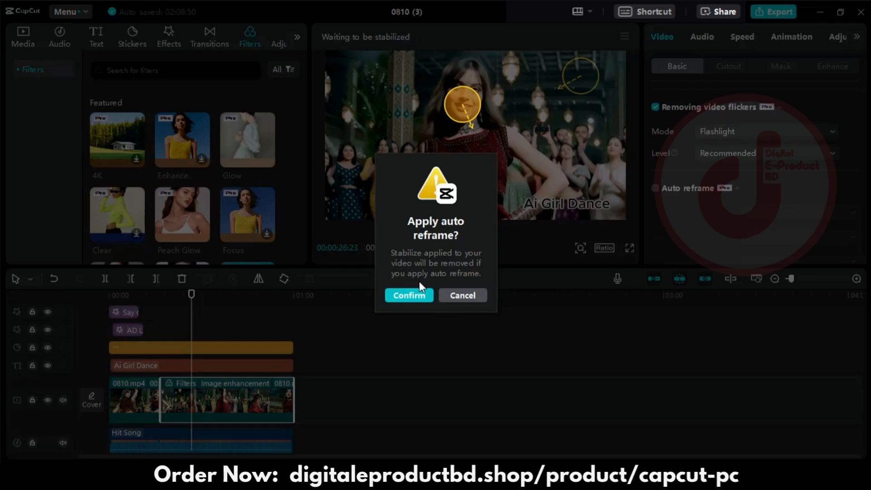
left_click(470, 296)
scroll(771, 186, "down", 3)
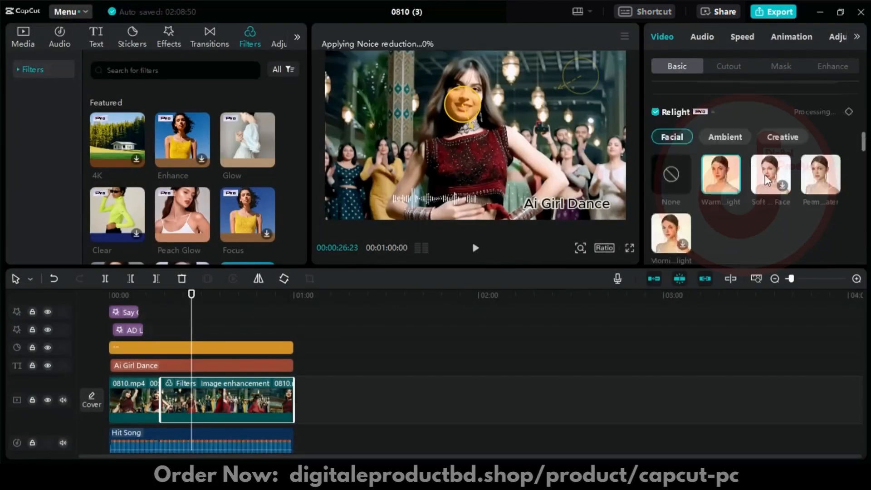
scroll(767, 181, "up", 5)
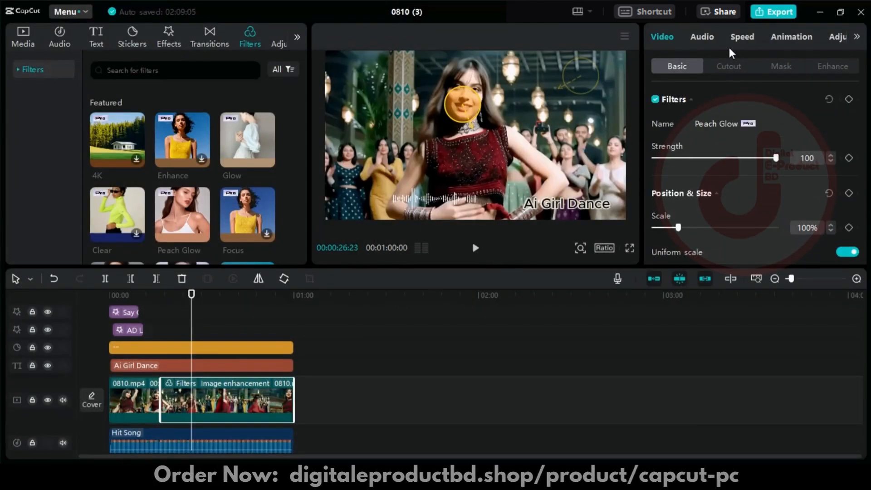
- Apply the Swoosh entrance animation with a 0.5 s duration to the second video clip
left_click(708, 37)
left_click(744, 38)
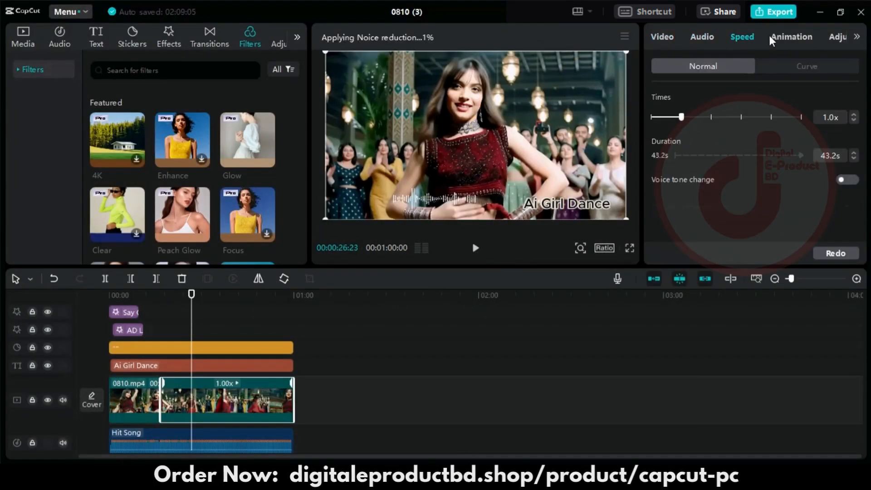
left_click(788, 40)
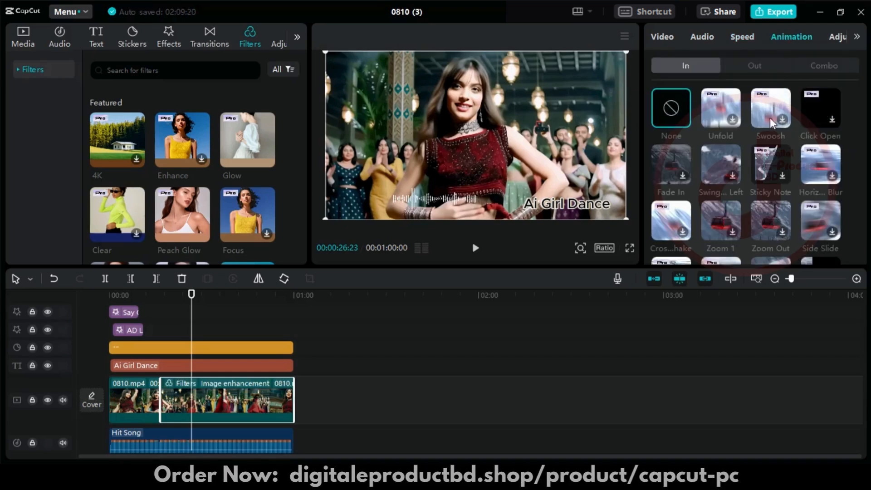
left_click(779, 111)
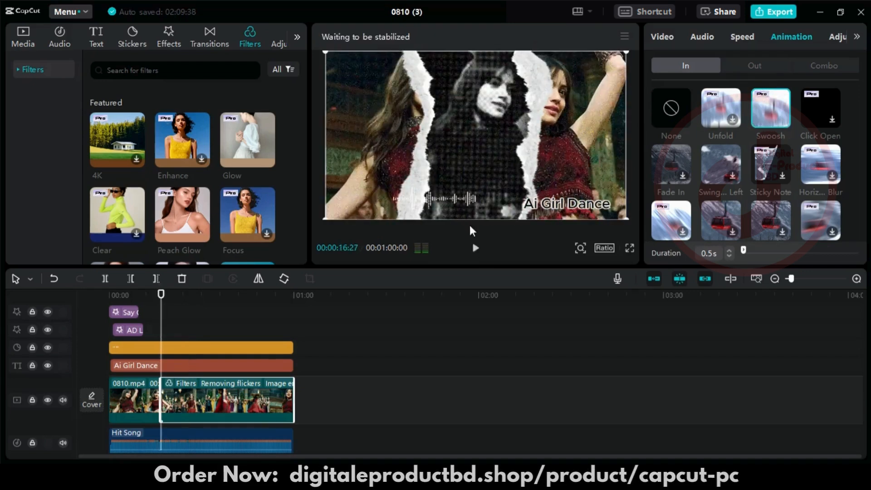
- Zoom the timeline out and check the processing of the second clip's noise reduction and flicker removal
left_click(29, 42)
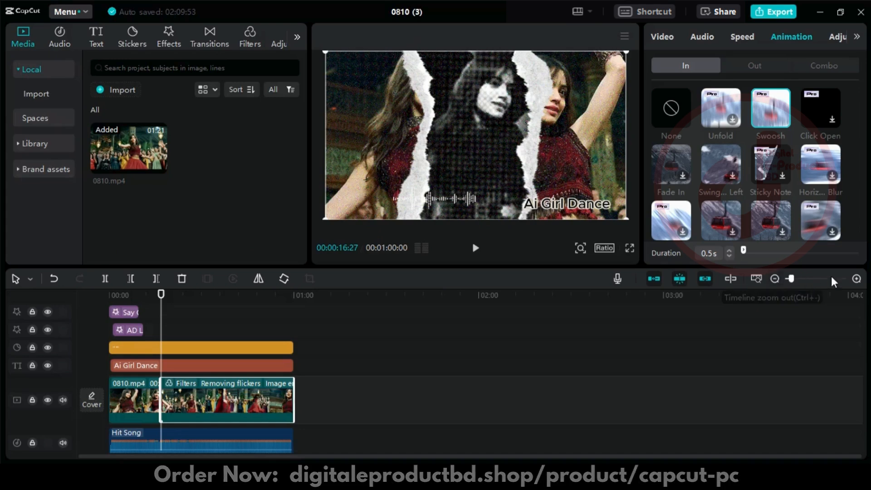
left_click(774, 279)
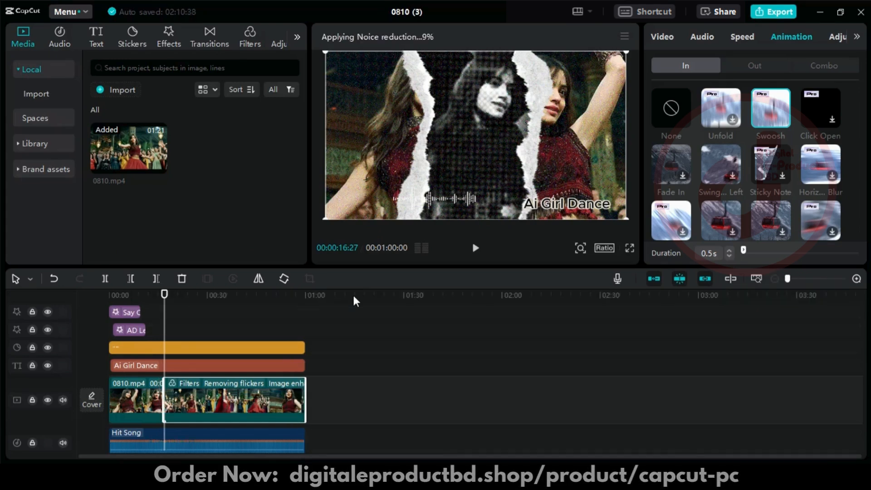
left_click(662, 37)
scroll(721, 190, "down", 10)
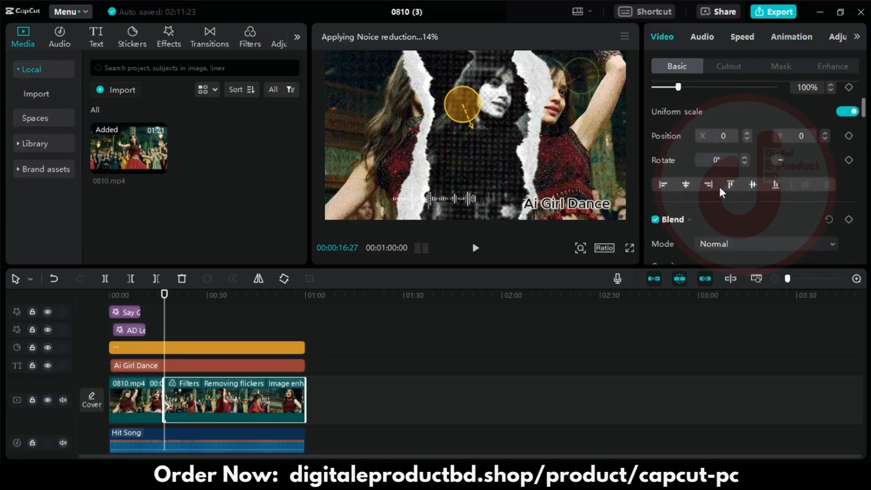
scroll(724, 191, "down", 15)
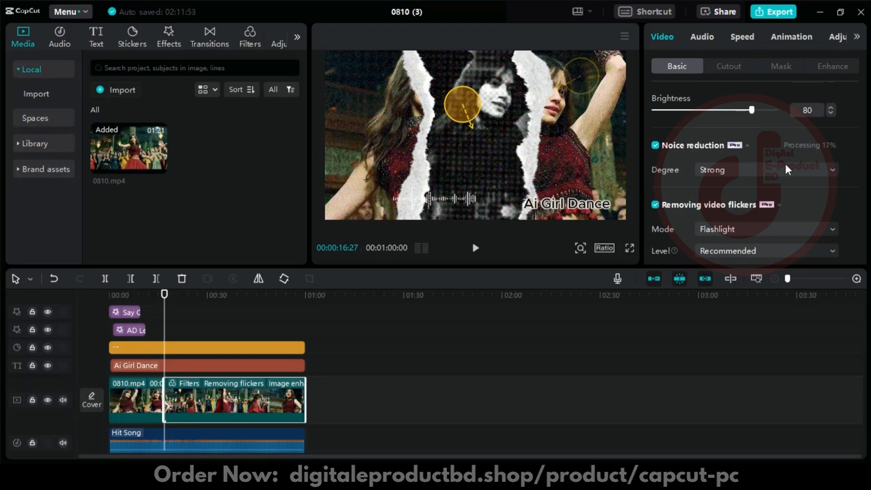
- Return the playhead to the start of the timeline, enlarge the preview area and play back the edited video
left_click_drag(164, 313, 108, 310)
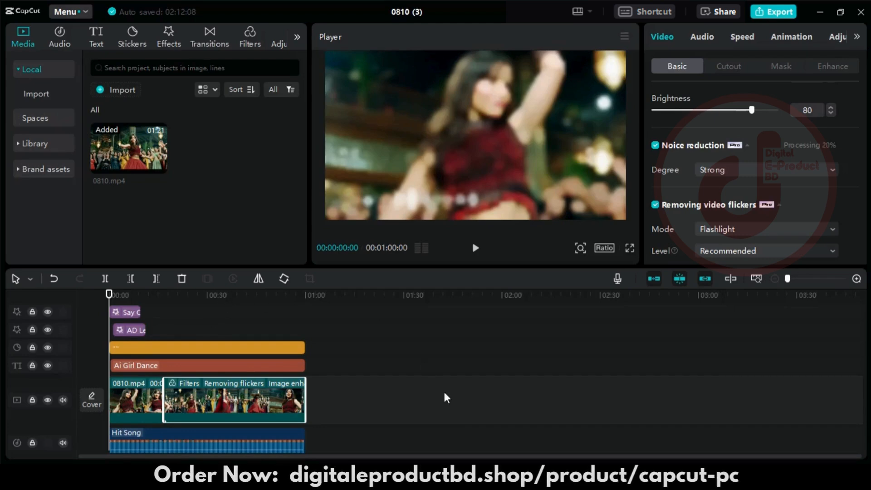
left_click(740, 39)
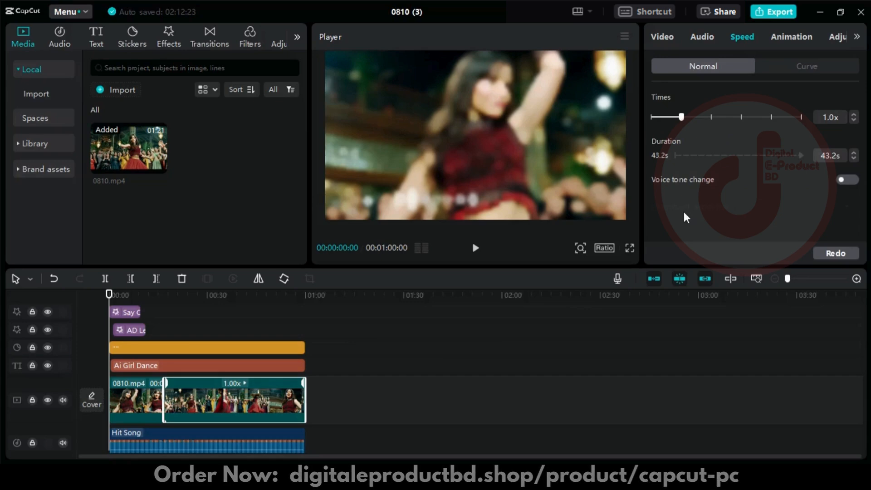
left_click_drag(412, 267, 413, 284)
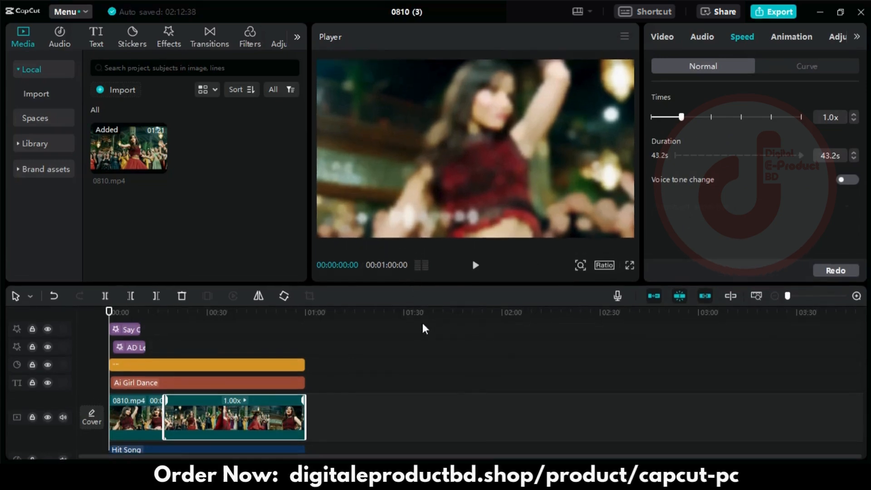
left_click_drag(425, 328, 426, 330)
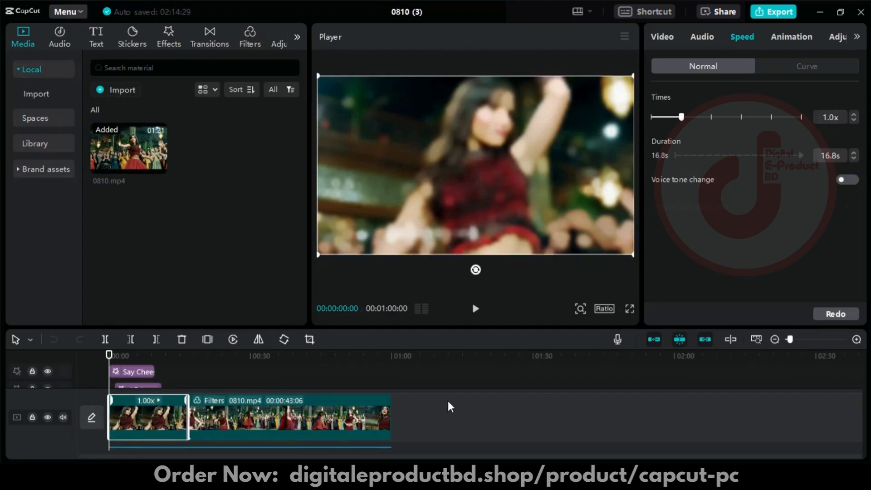
left_click(476, 309)
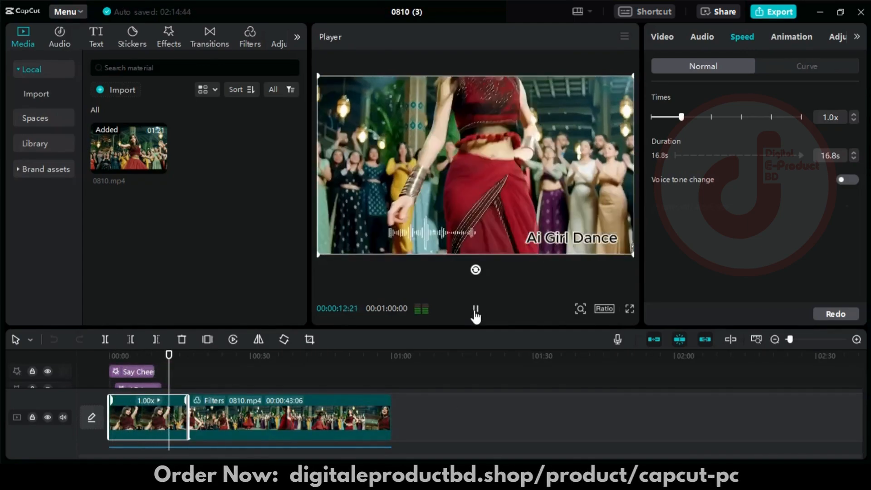
left_click(475, 313)
- Open the export settings and set the exported video's title to "ai girl dance"
left_click(782, 12)
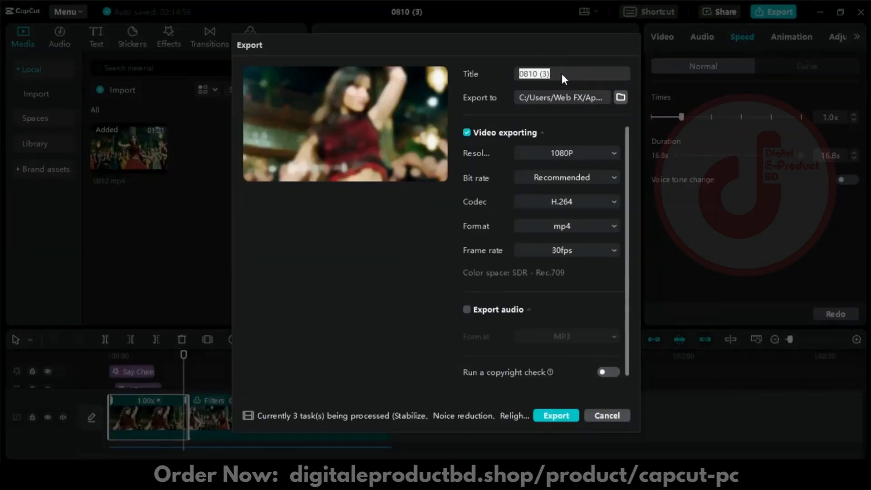
type("ai g")
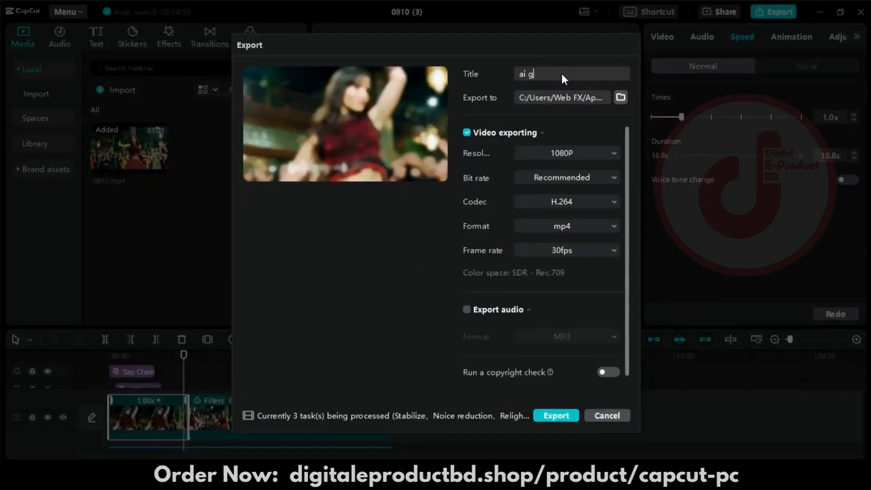
type("irl dance")
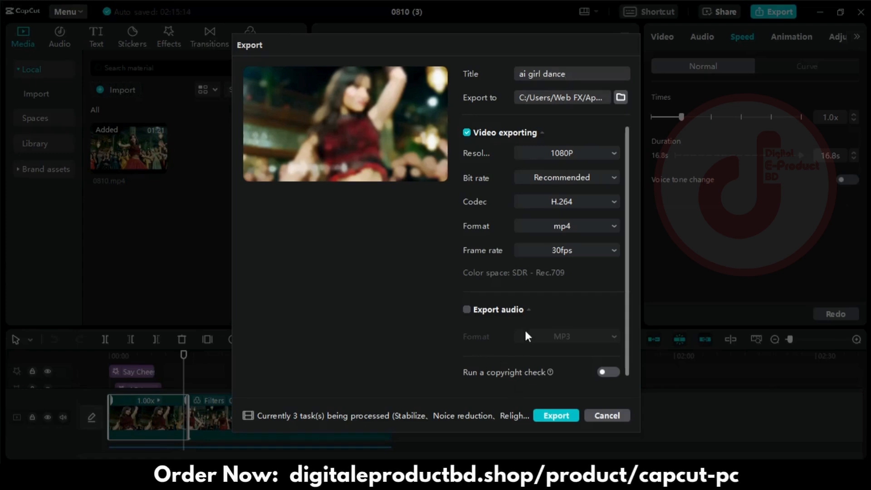
- Try to export the video at 4K resolution and cancel the running export
left_click(590, 153)
left_click(557, 255)
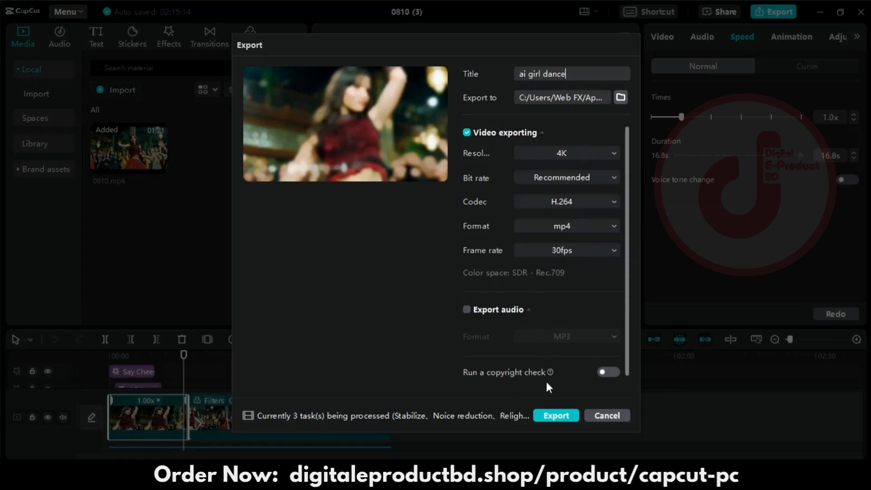
left_click(555, 416)
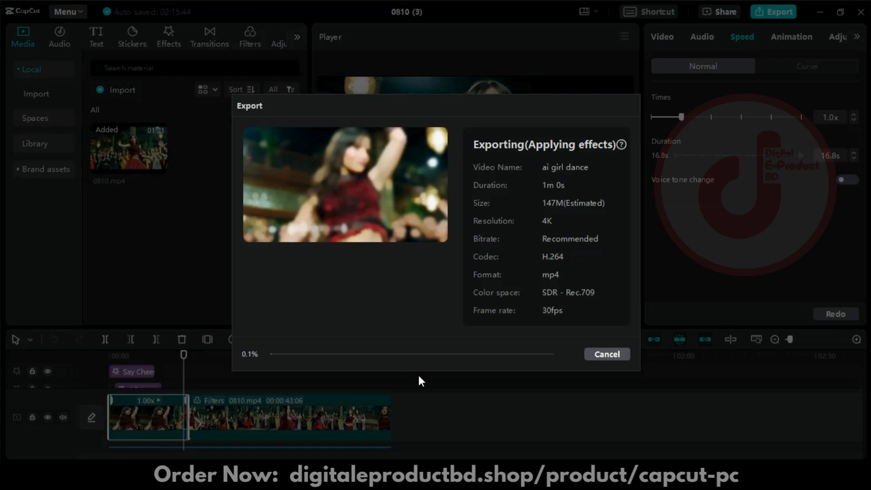
left_click(595, 356)
left_click(424, 286)
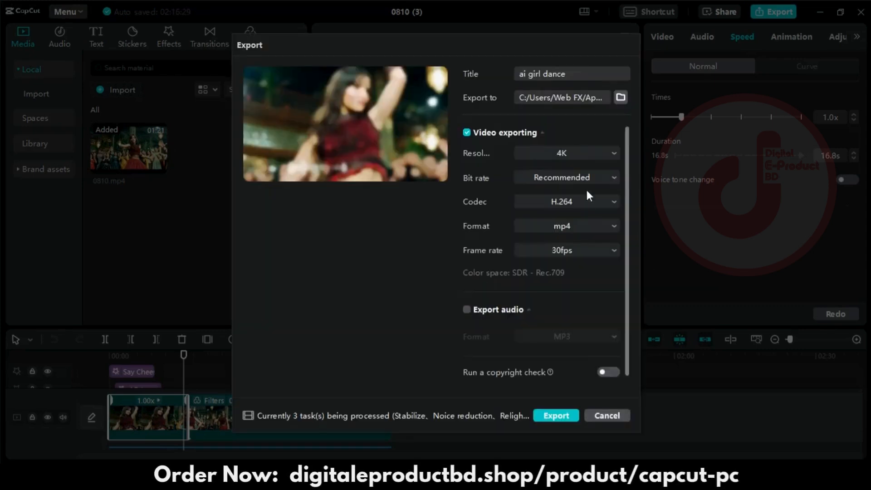
- Choose a lower export resolution than 4K and export the video
left_click(567, 153)
left_click(555, 208)
left_click(555, 415)
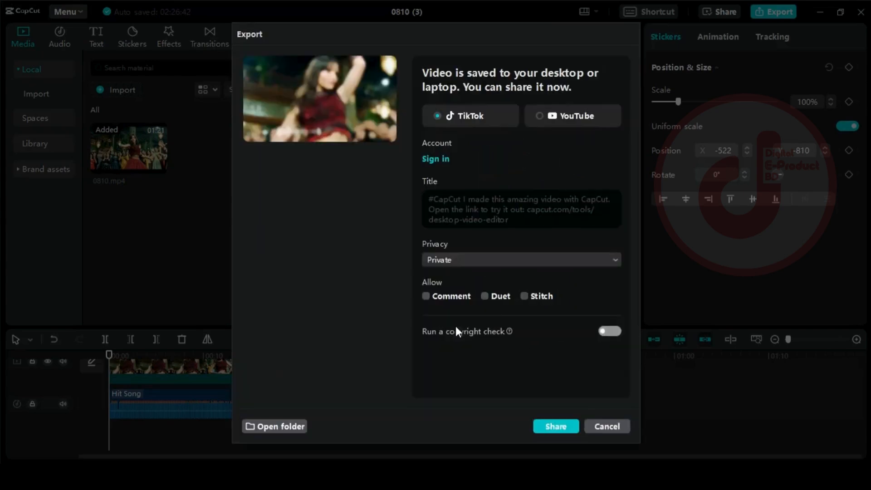
- Open the folder of the exported video, dismiss the sharing options and close the editor to reach the desktop
left_click(277, 429)
left_click(649, 20)
left_click(607, 426)
left_click(861, 13)
left_click(735, 38)
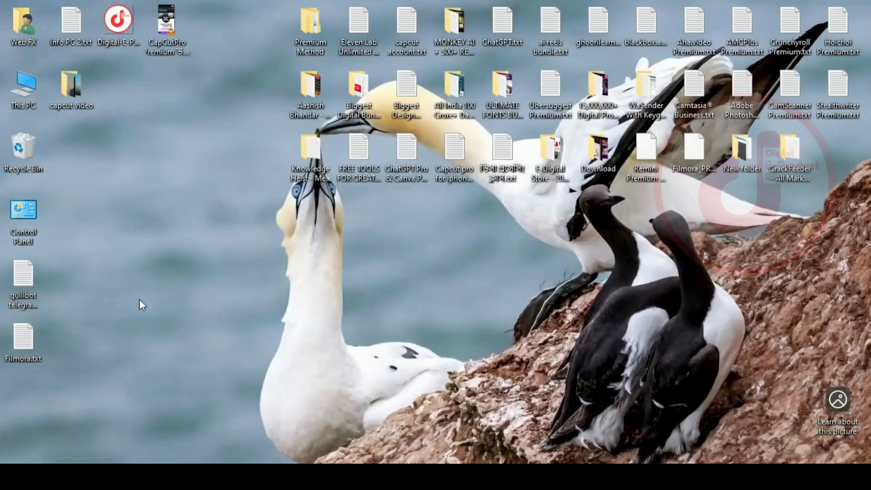
- Bring back the Videos folder and play ai girl dance.mp4 in a reduced VLC media player window
left_click(232, 422)
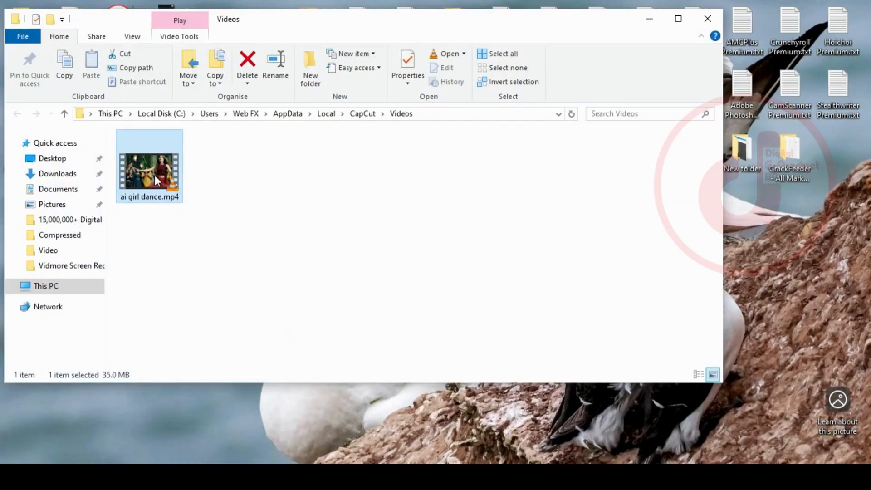
double_click(155, 178)
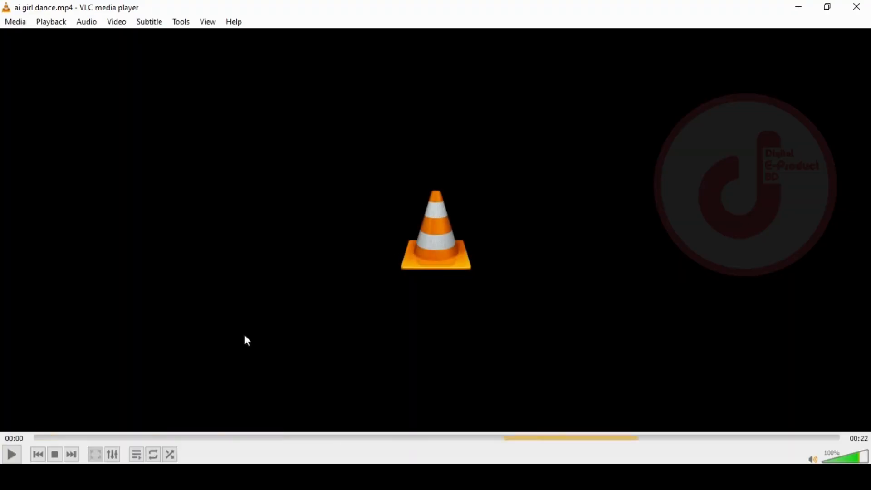
left_click(827, 7)
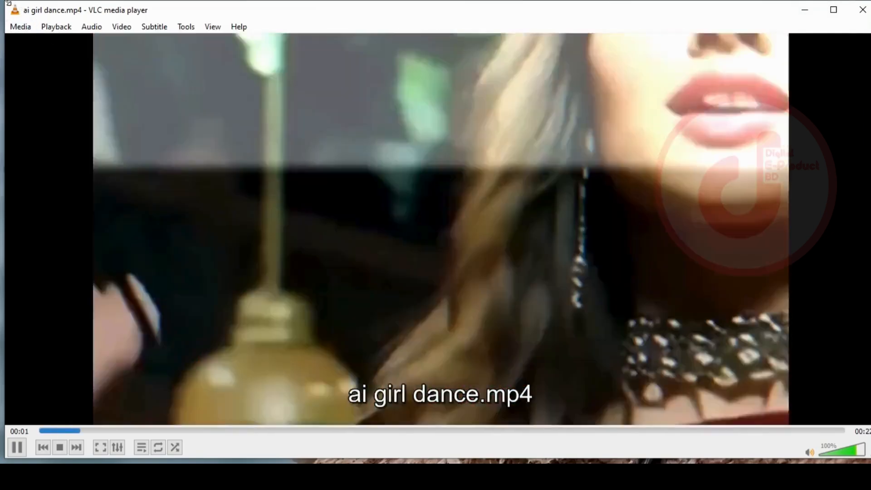
left_click_drag(19, 11, 229, 48)
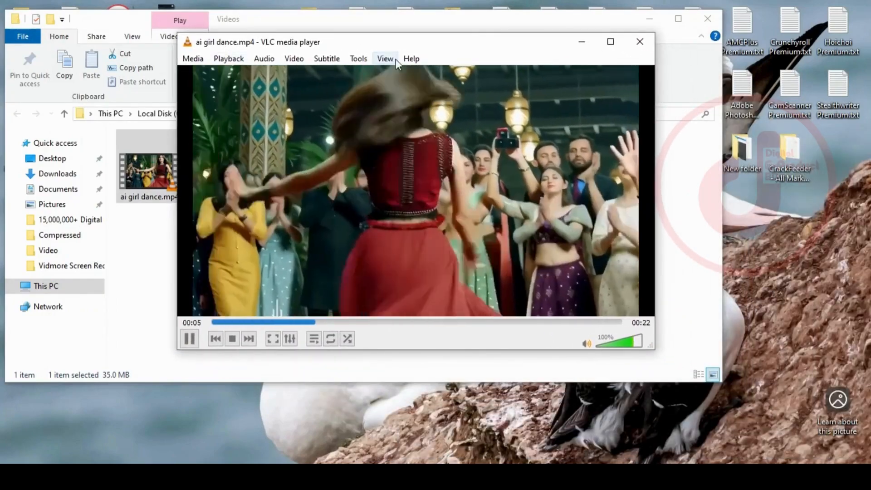
left_click_drag(387, 43, 322, 42)
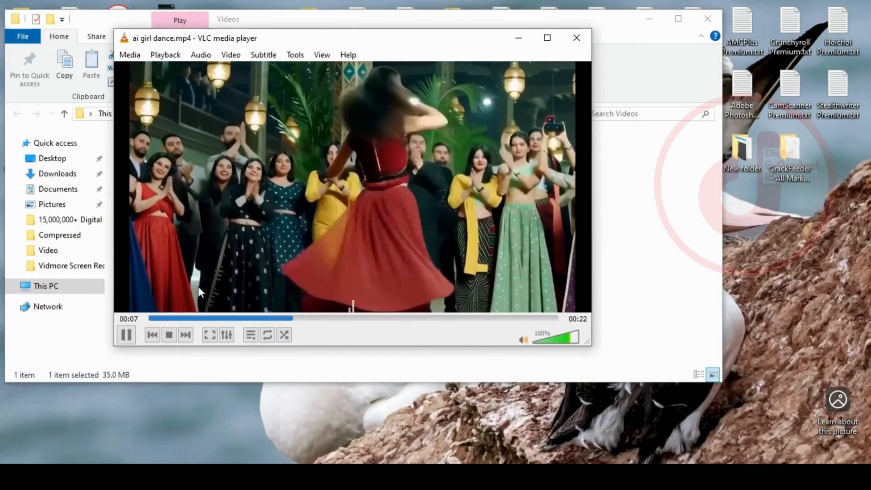